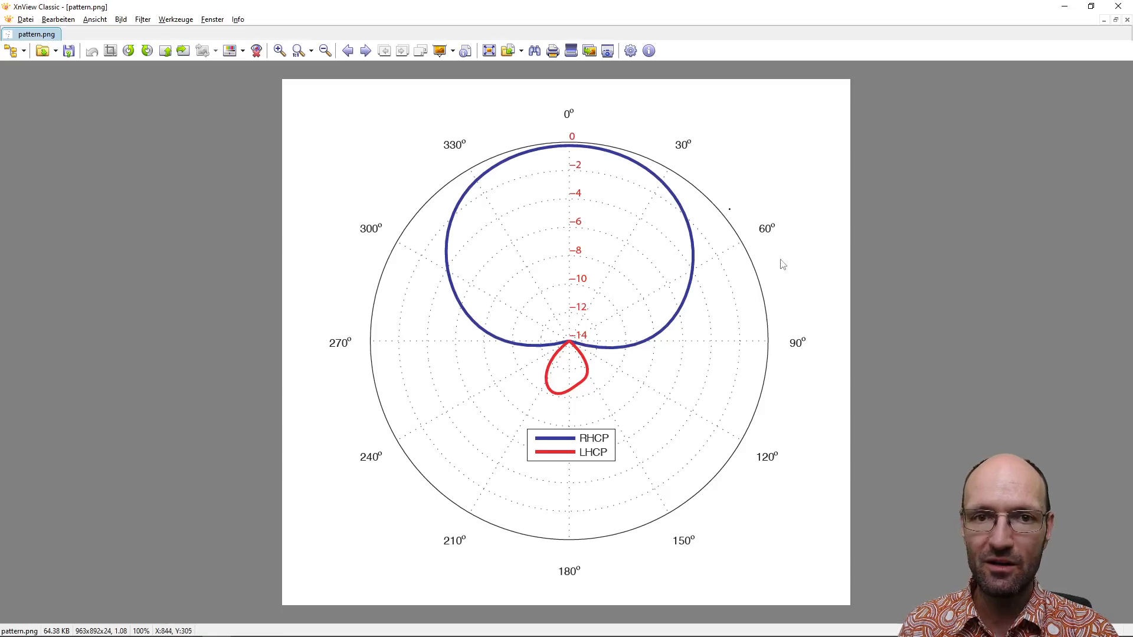
Switch to WebPlotDigitizer and load the image file pattern.png
left_click(1064, 6)
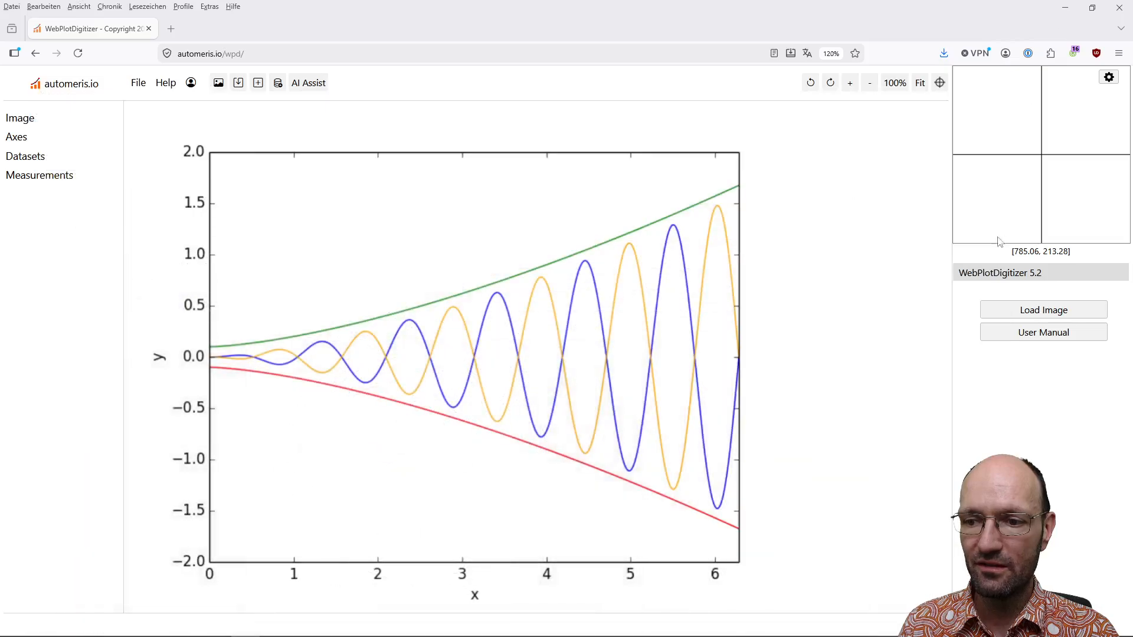
left_click(1043, 309)
left_click(503, 187)
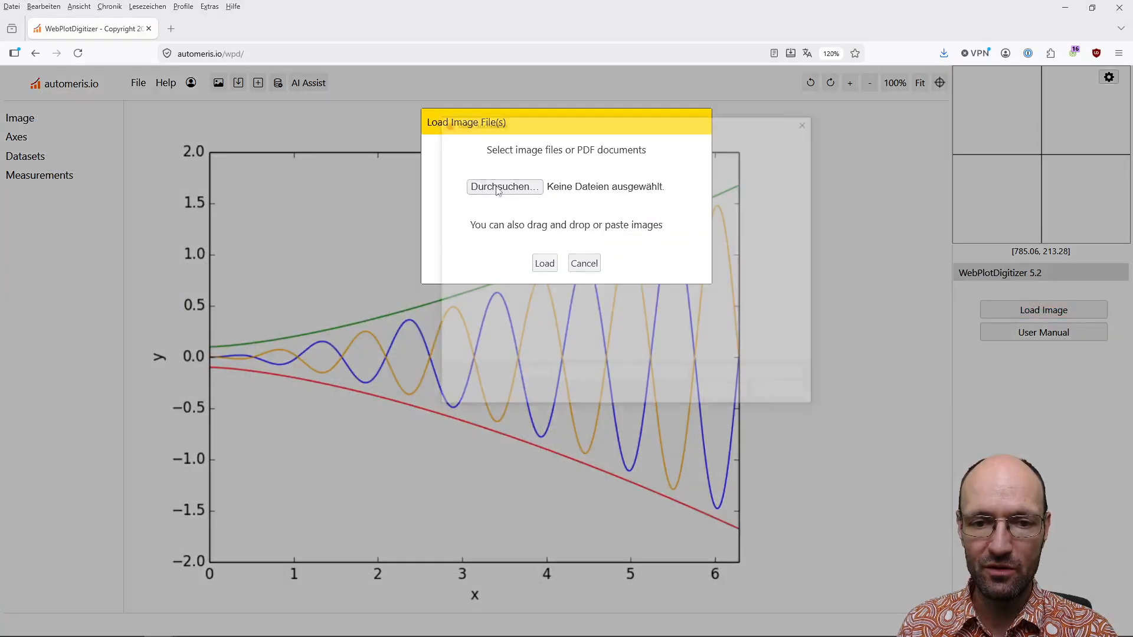
left_click(567, 207)
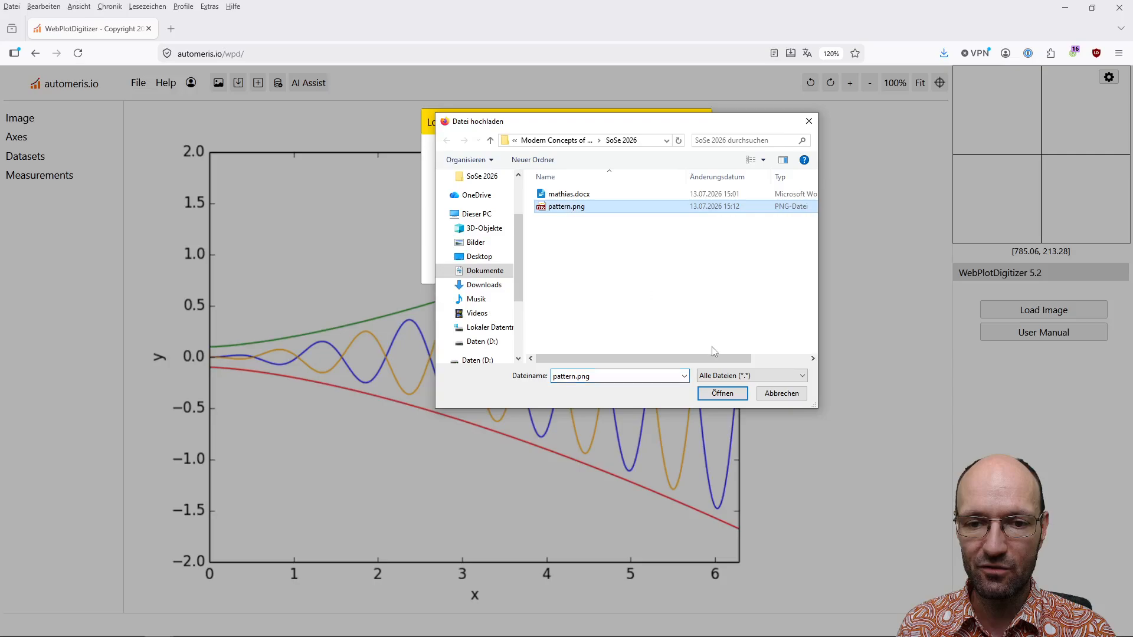
left_click(717, 394)
Start a Polar Diagram calibration, marking the origin, P1 at 0 on the 0° axis and P2 at −10 on the 90° axis
left_click(413, 191)
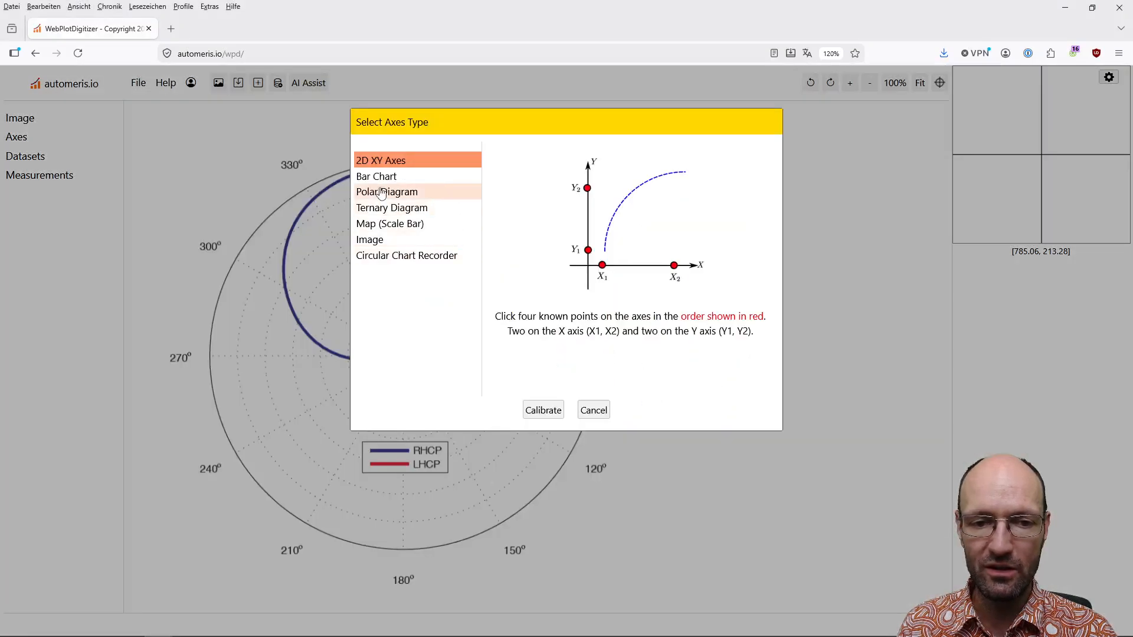
left_click(543, 410)
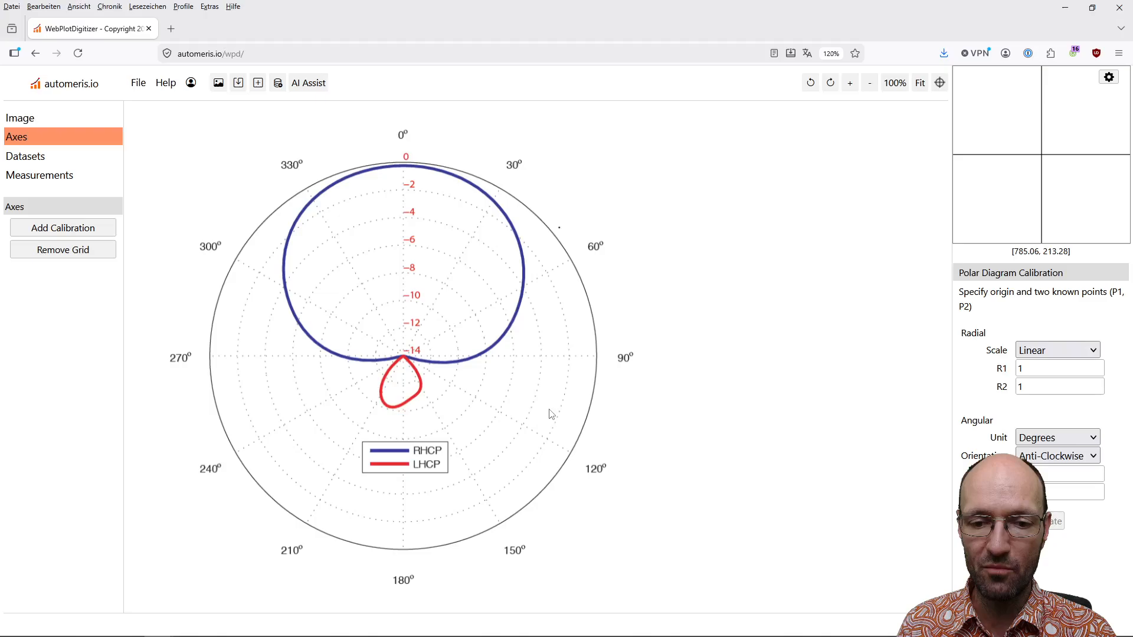
left_click(403, 357)
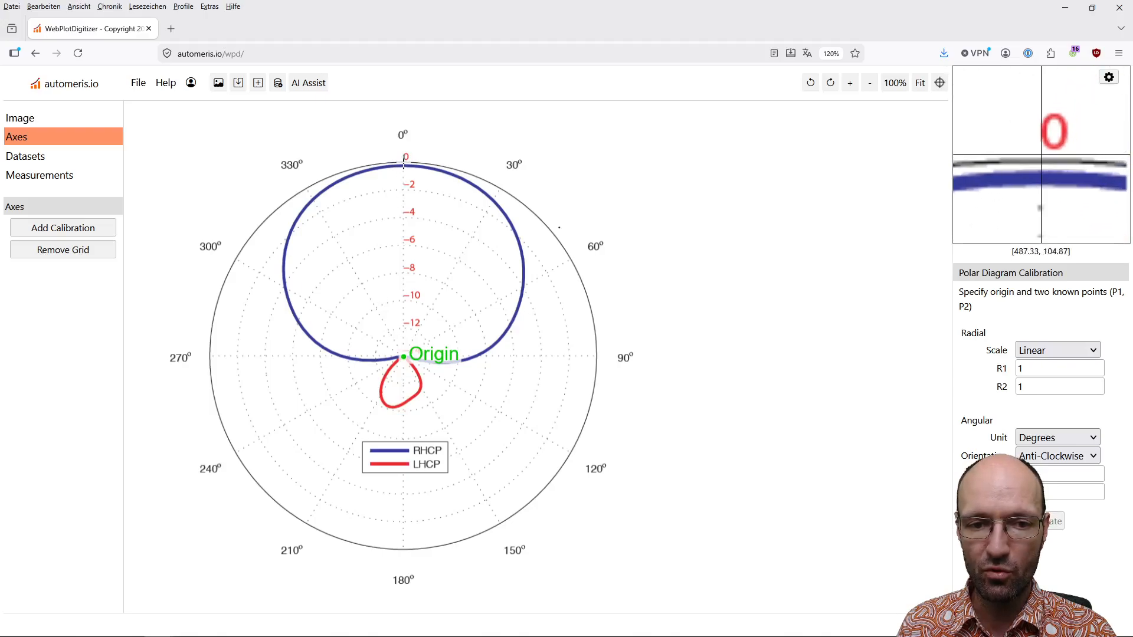
left_click(404, 164)
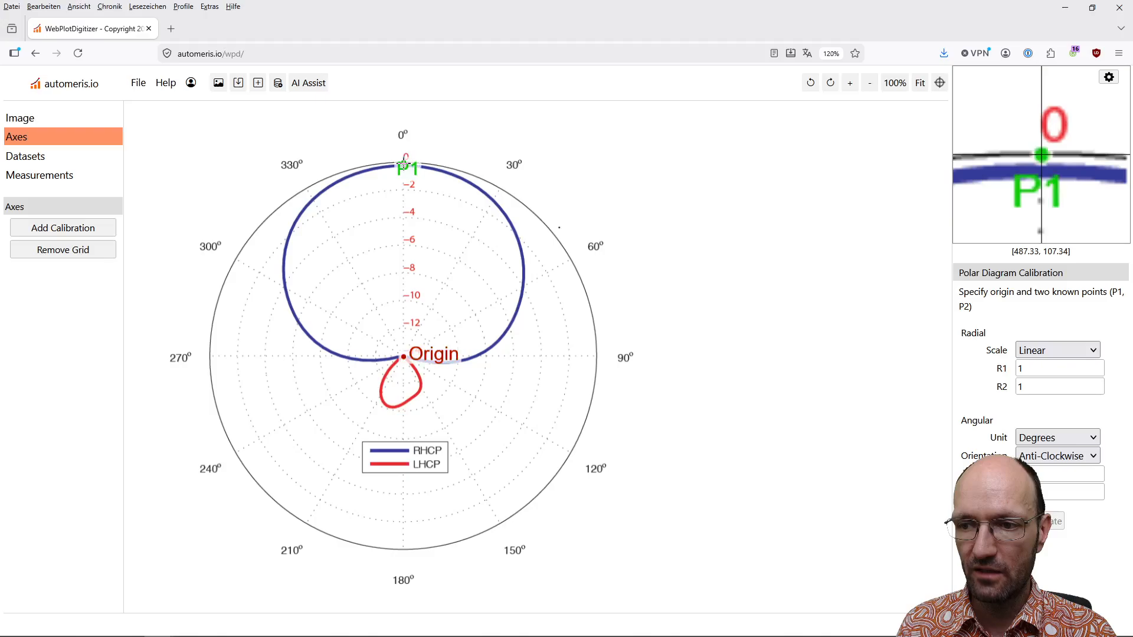
left_click(458, 356)
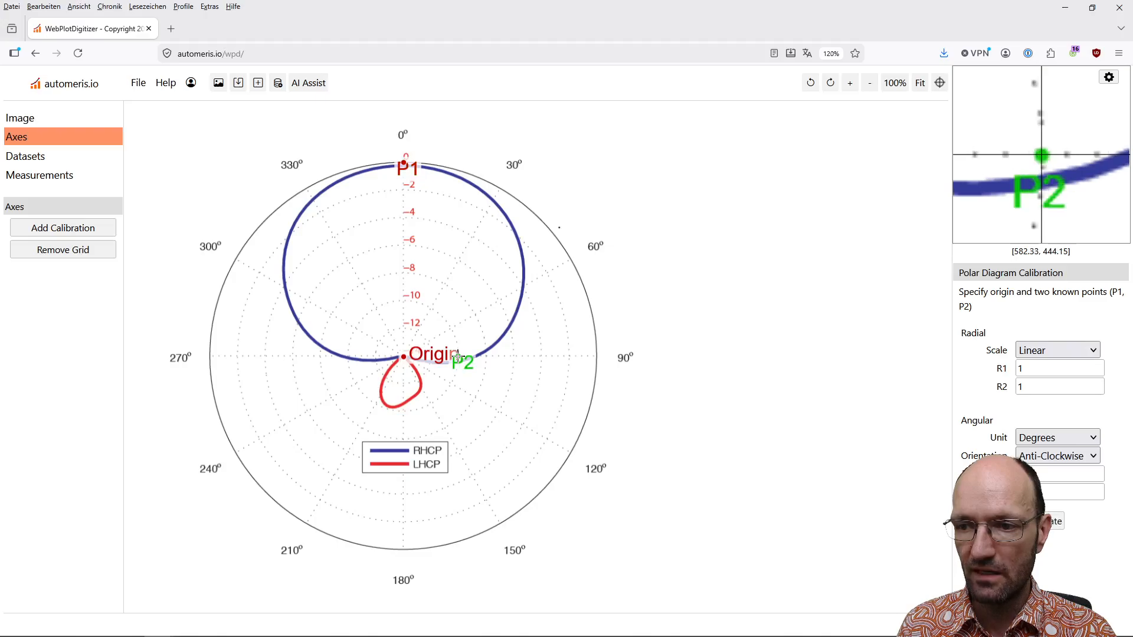
Set the radial calibration values to 0 for R1 and -10 for R2
left_click_drag(1029, 374, 982, 367)
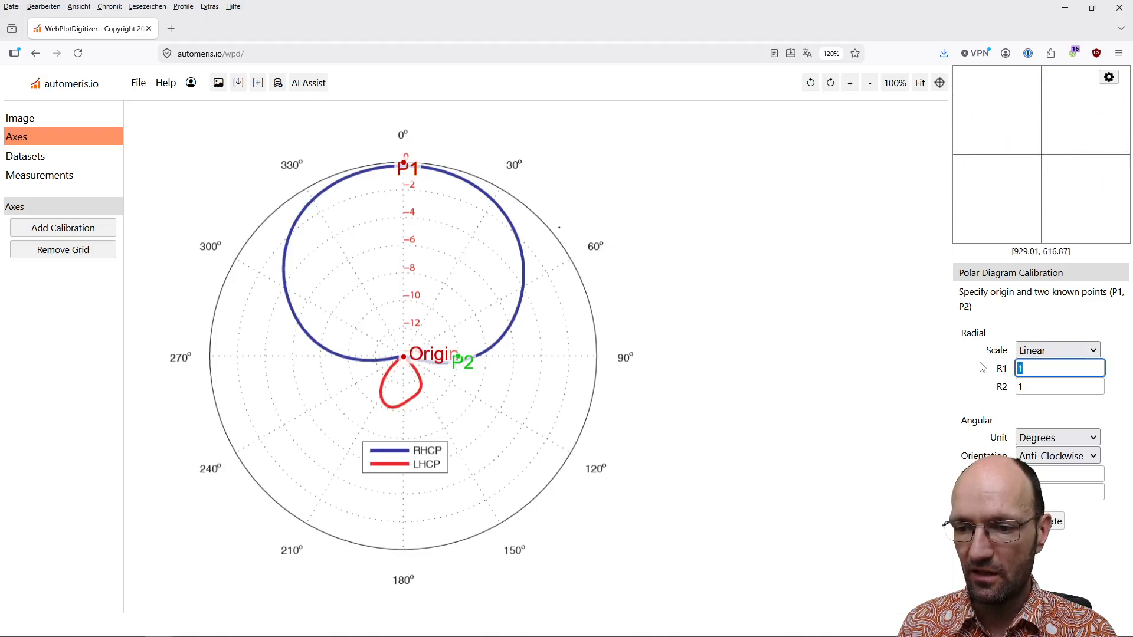
type("0")
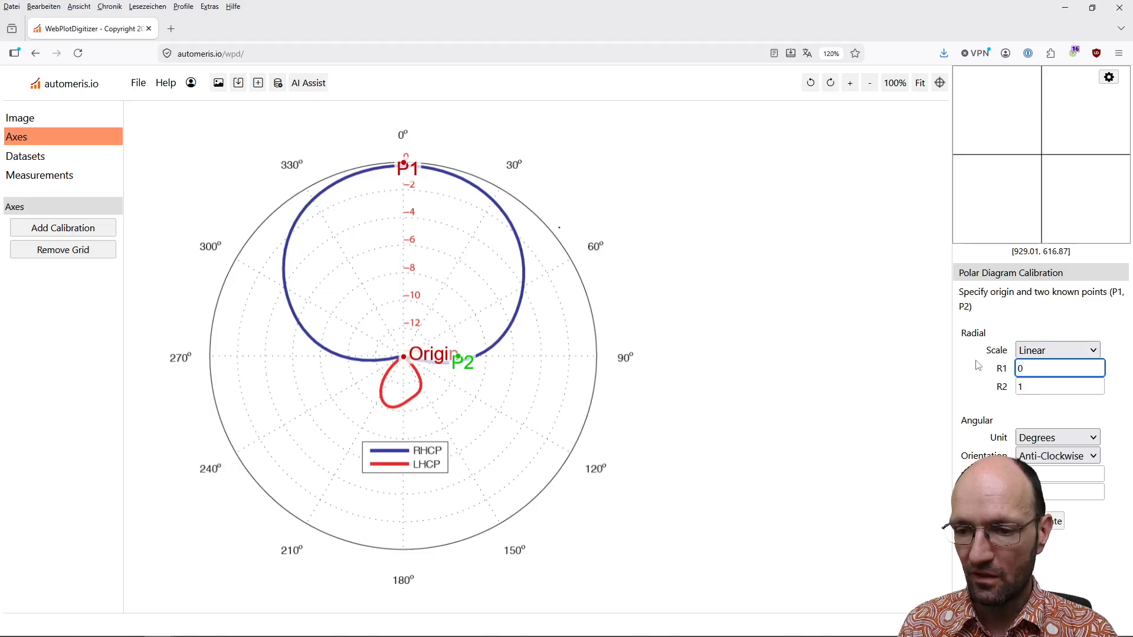
key("Tab")
type("-10")
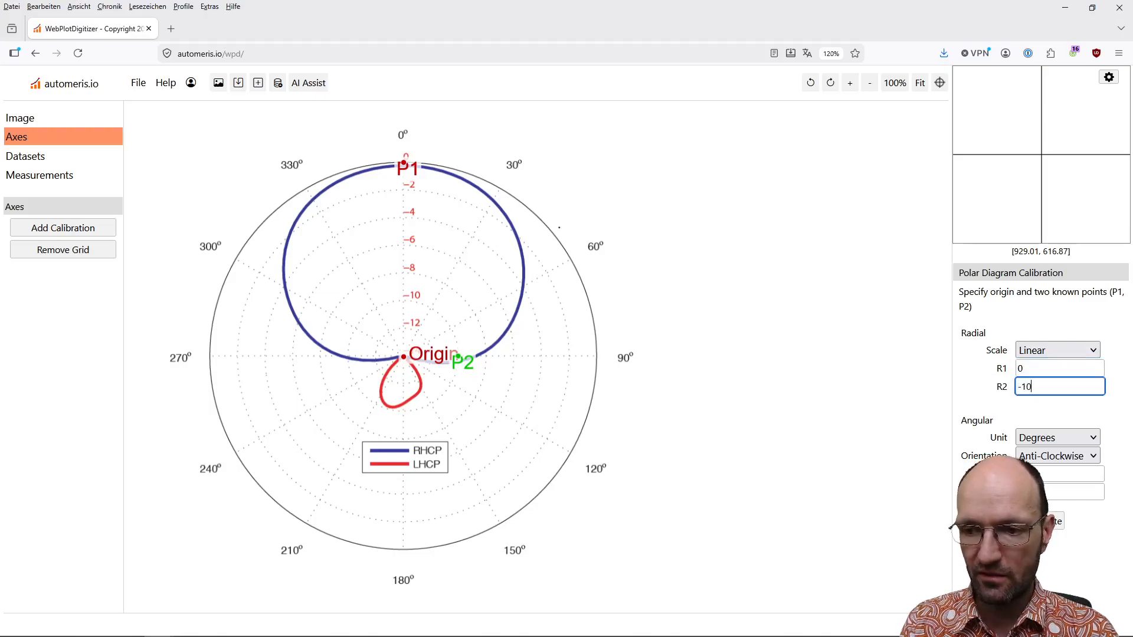
Set the calibration angles to 0 and 90 degrees with Clockwise orientation, and apply the polar calibration
left_click(1036, 476)
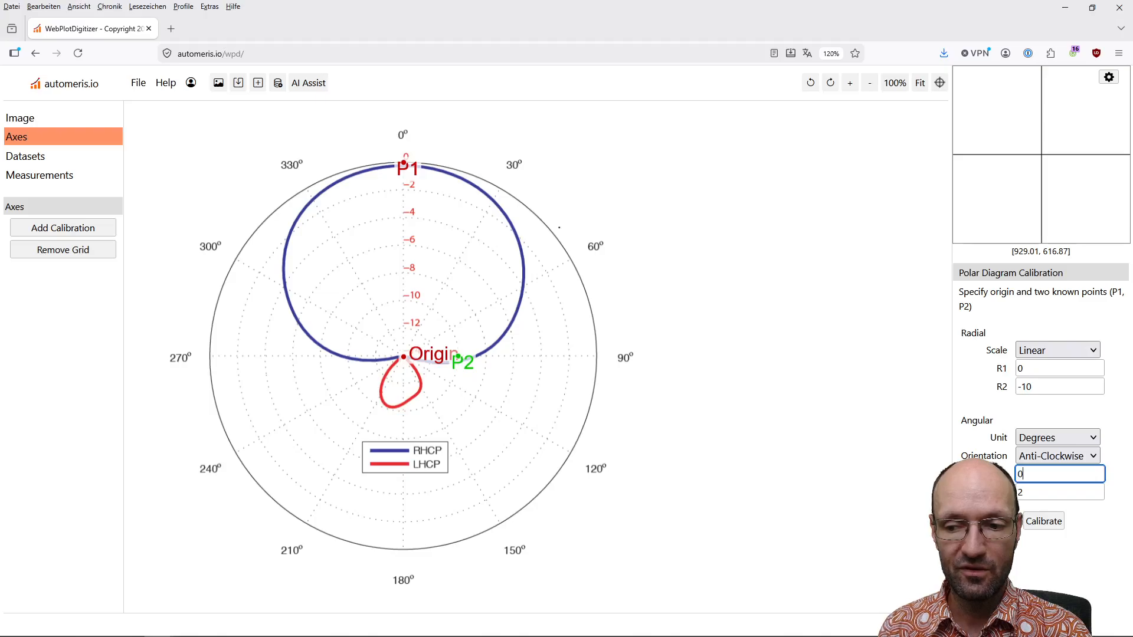
key("Tab")
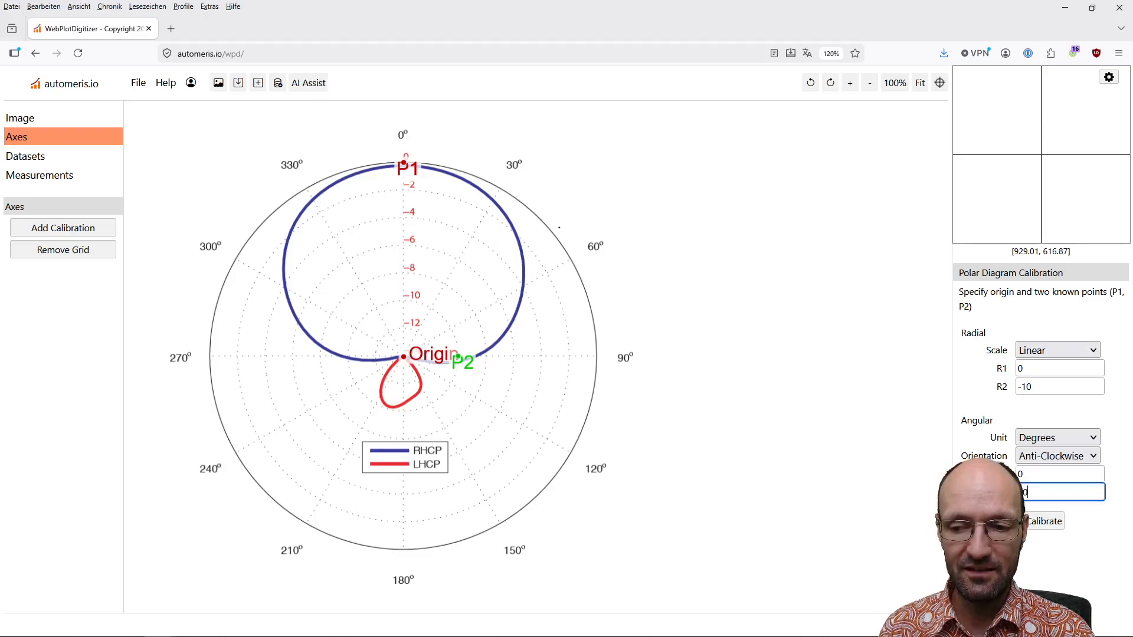
left_click(1047, 460)
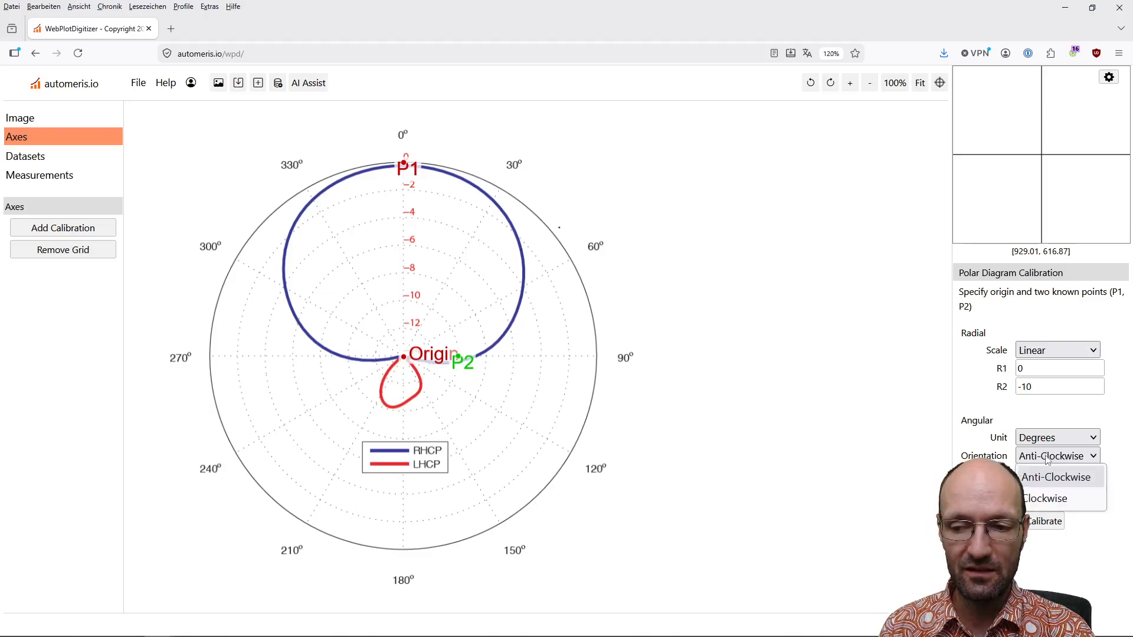
left_click(1036, 498)
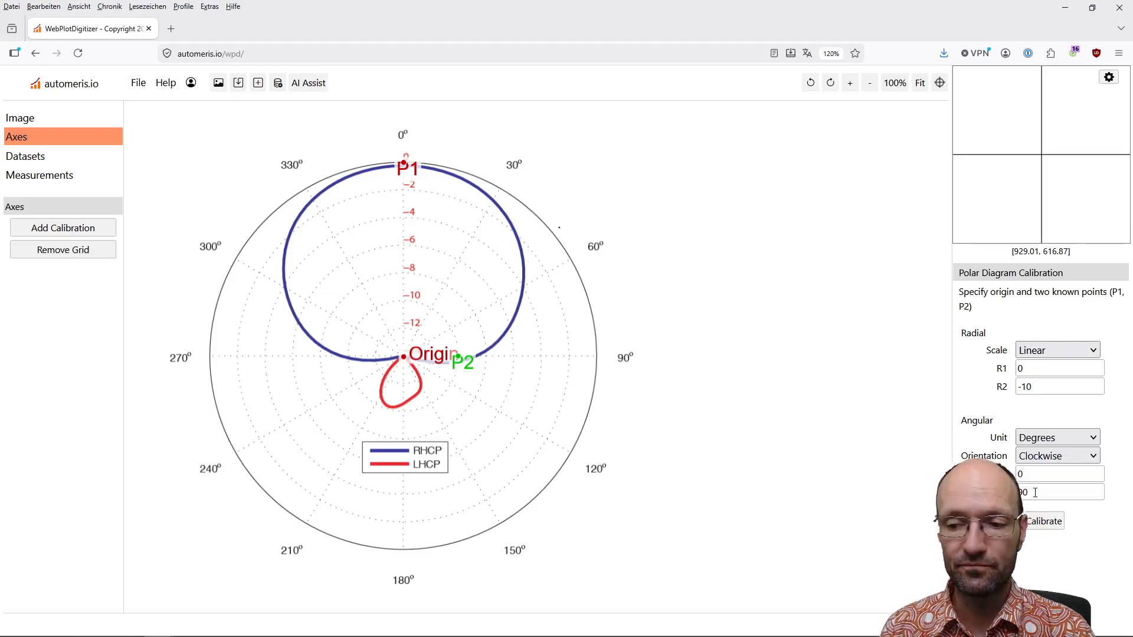
left_click(1045, 521)
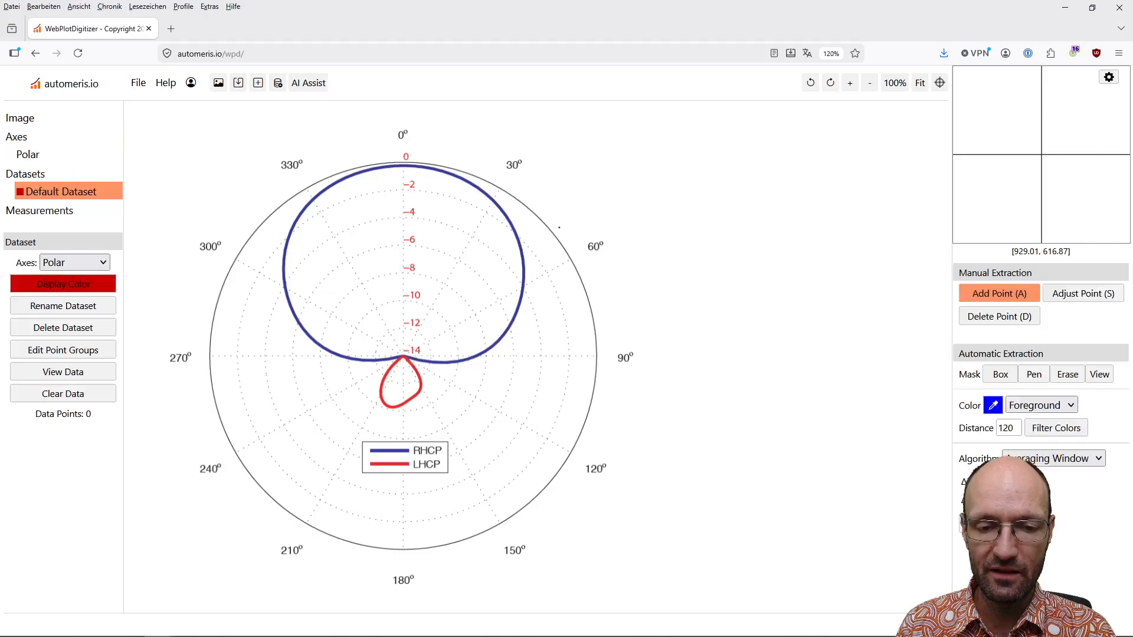
Sample the blue RHCP curve as the foreground colour and automatically extract its points with a colour distance of 20
left_click(993, 405)
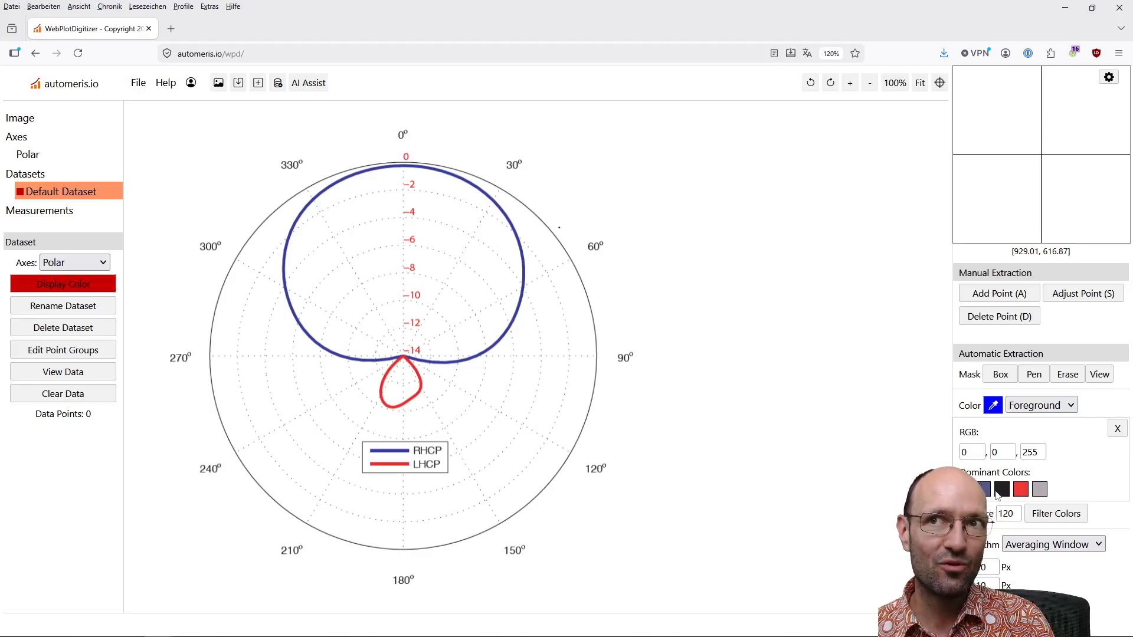
left_click(982, 490)
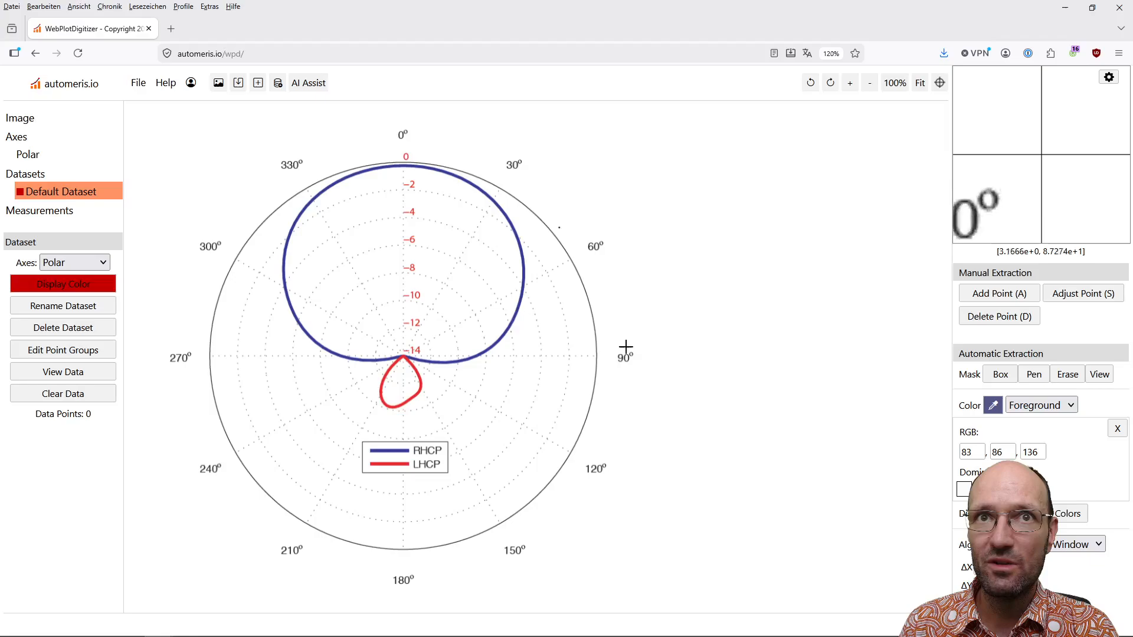
left_click(499, 340)
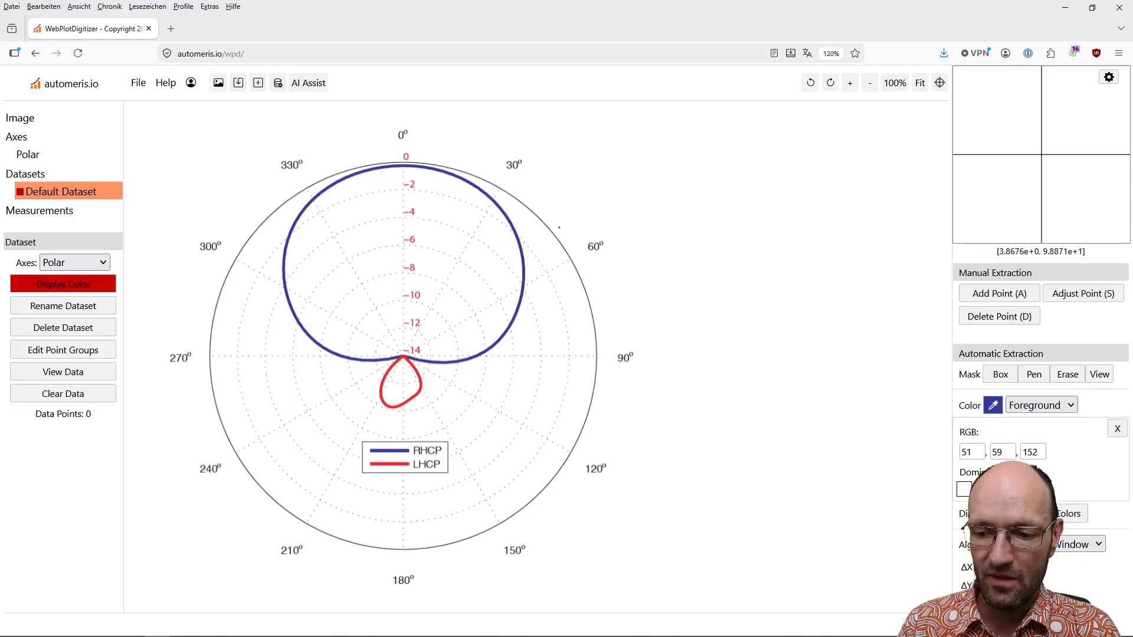
left_click(971, 608)
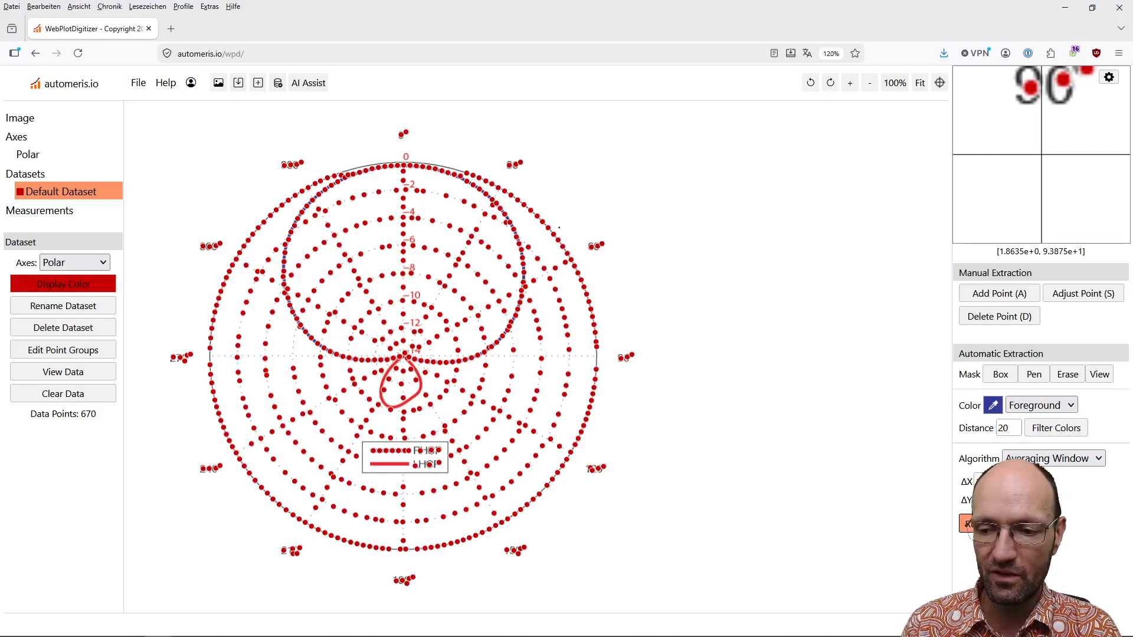
left_click(968, 523)
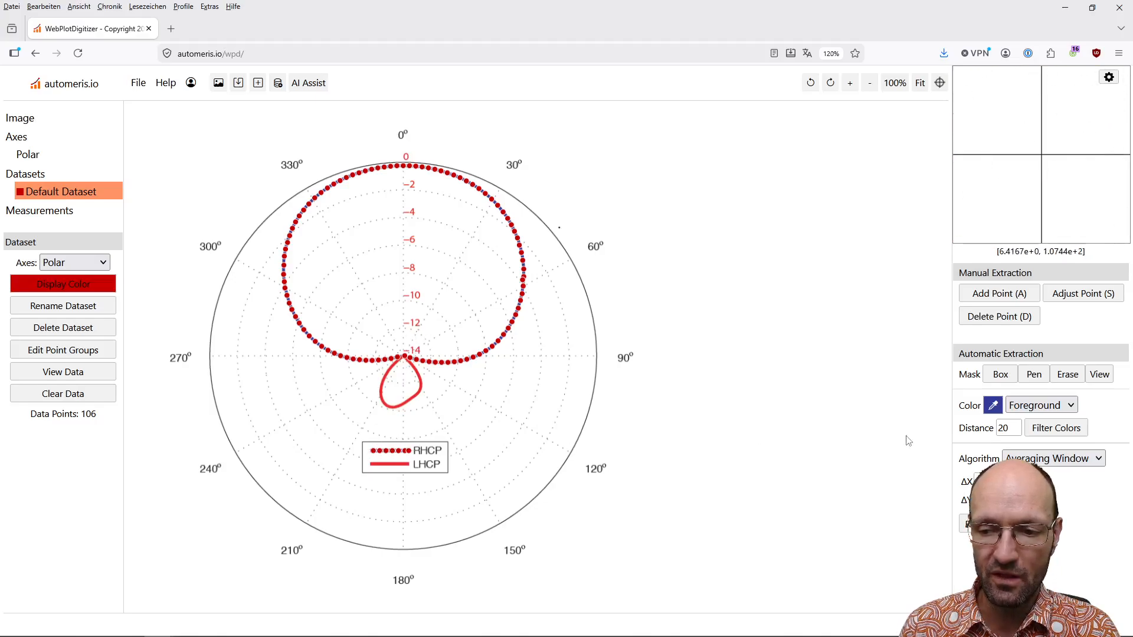
Sample the red LHCP curve as the foreground colour and run the automatic extraction on it
left_click(993, 411)
left_click(419, 378)
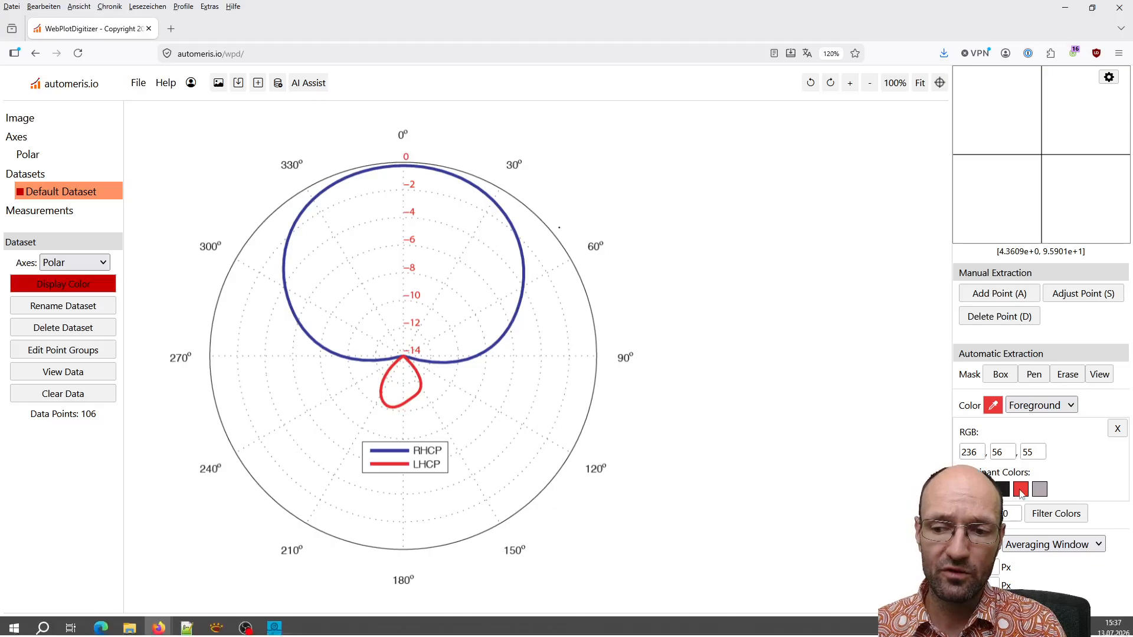
left_click(994, 408)
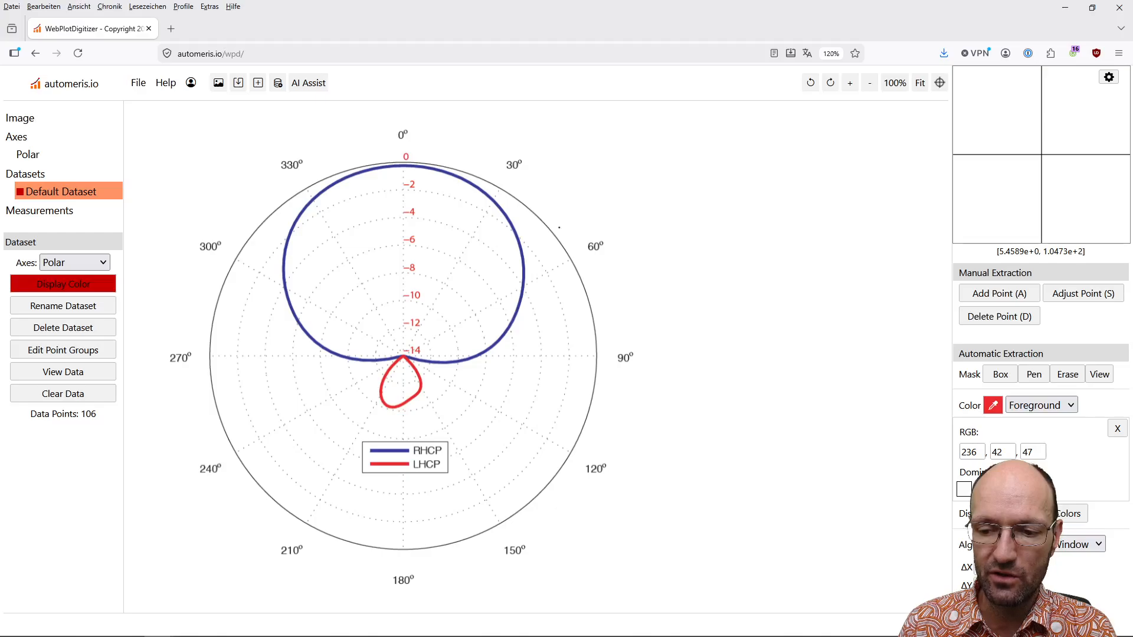
left_click(973, 610)
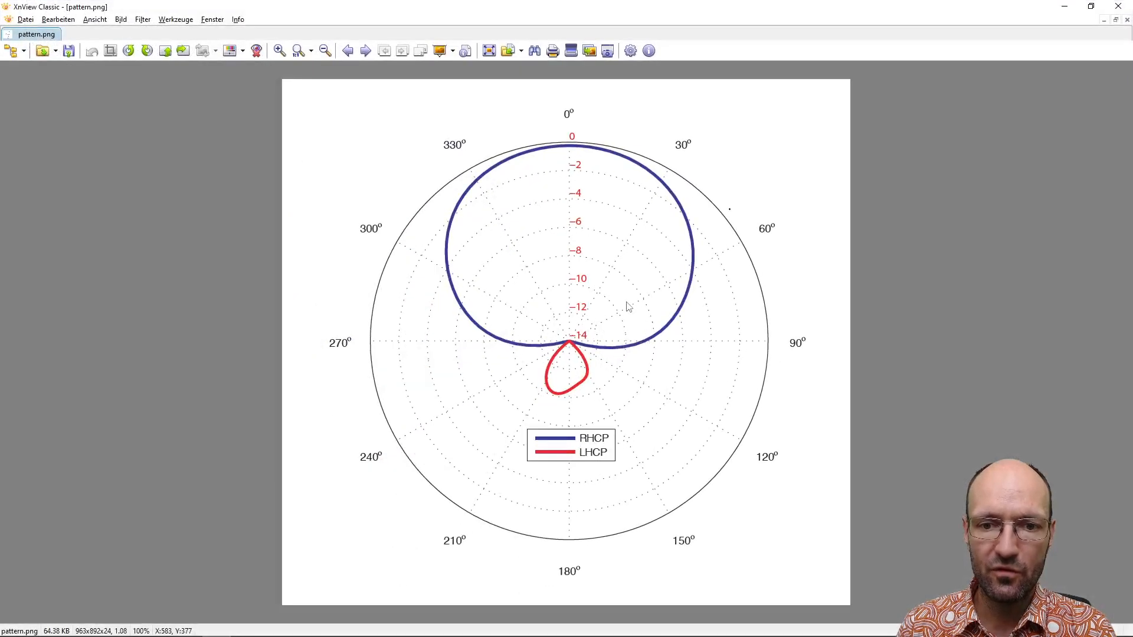
Switch to XnView and count the colours used in pattern.png
left_click(144, 22)
mouse_move(122, 21)
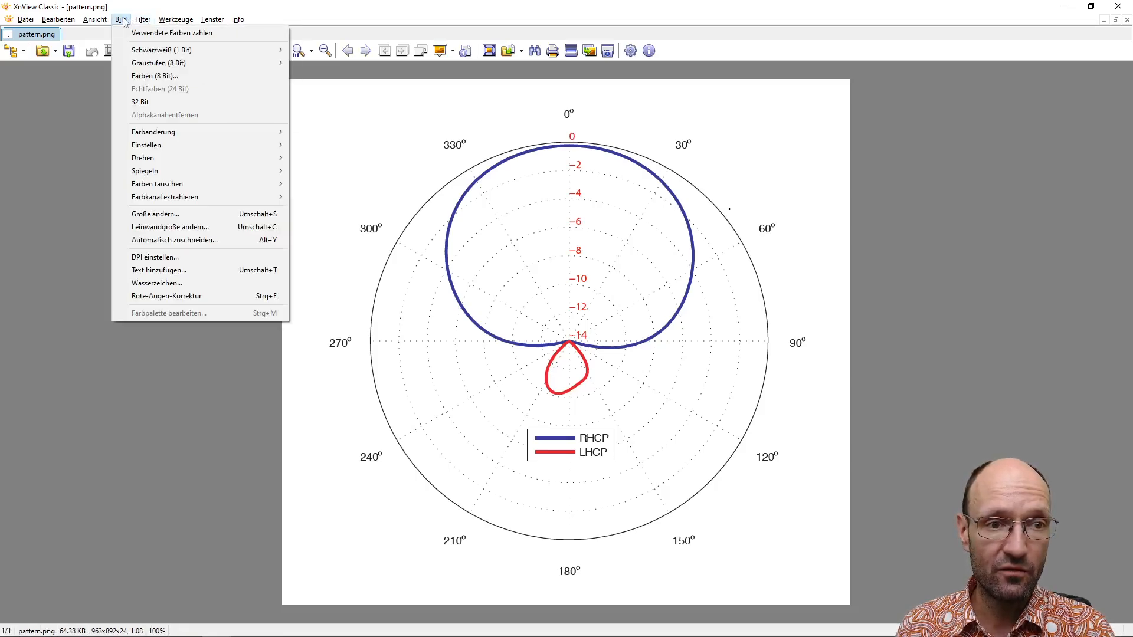
left_click(152, 33)
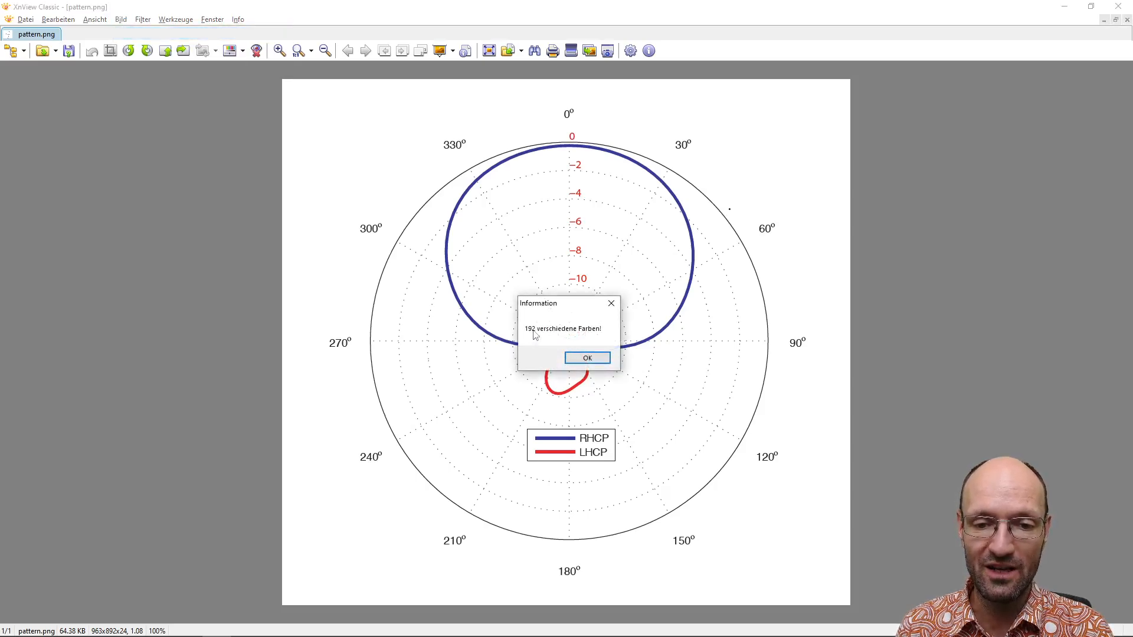
left_click(586, 360)
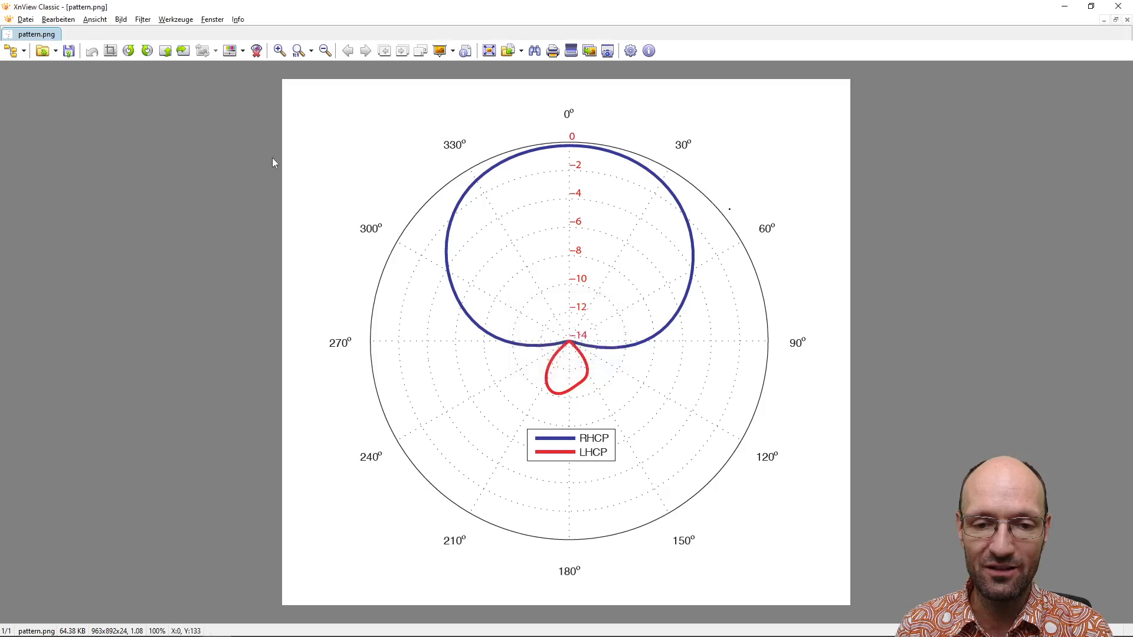
left_click(143, 19)
left_click(155, 32)
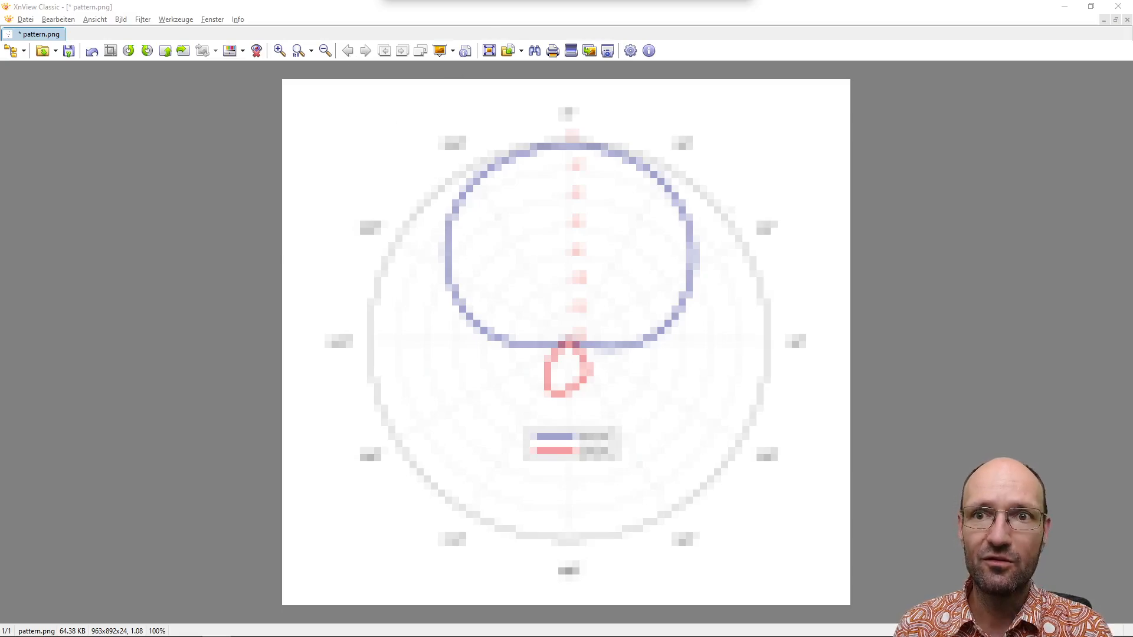
key("ctrl+z")
Convert the image to 8 colours without dithering, using image quantization, and count its used colours again
left_click(143, 20)
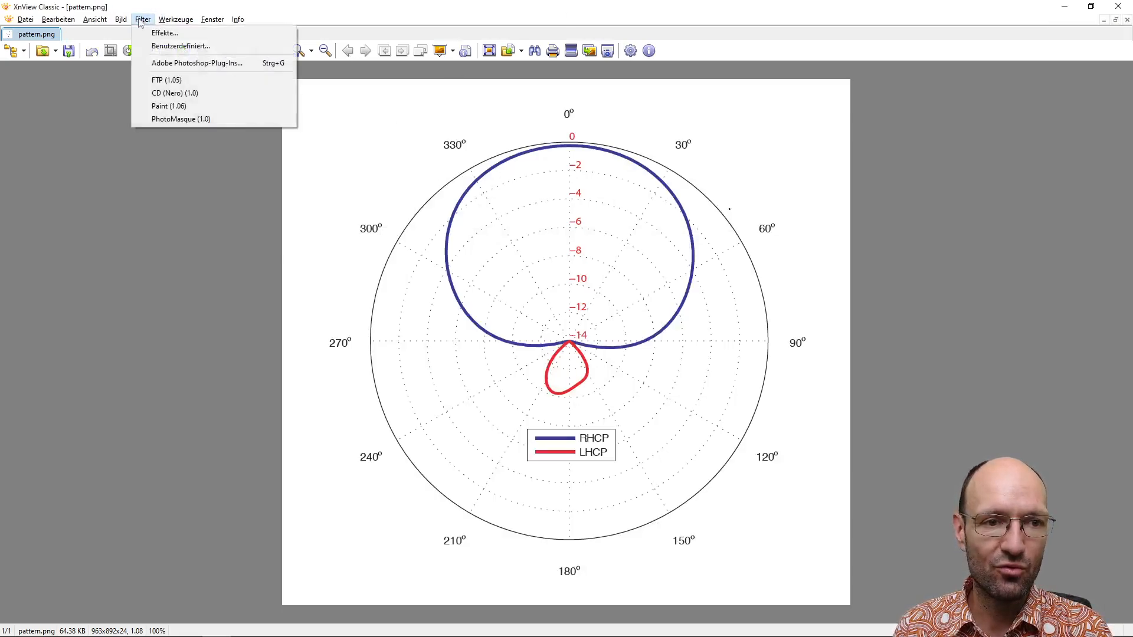
mouse_move(122, 21)
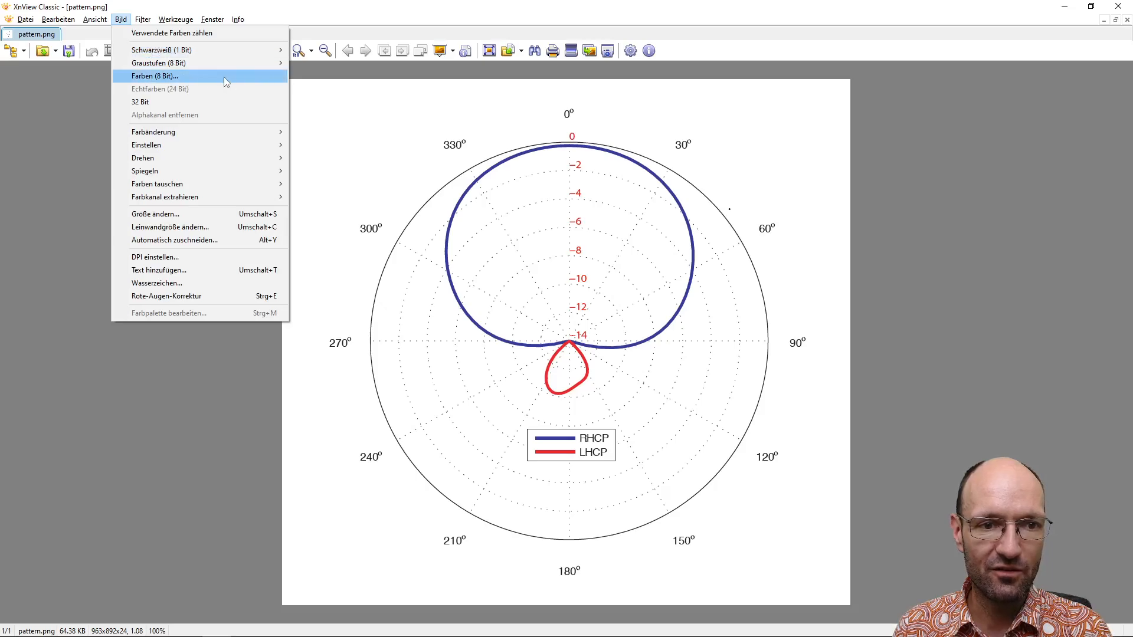
left_click(175, 76)
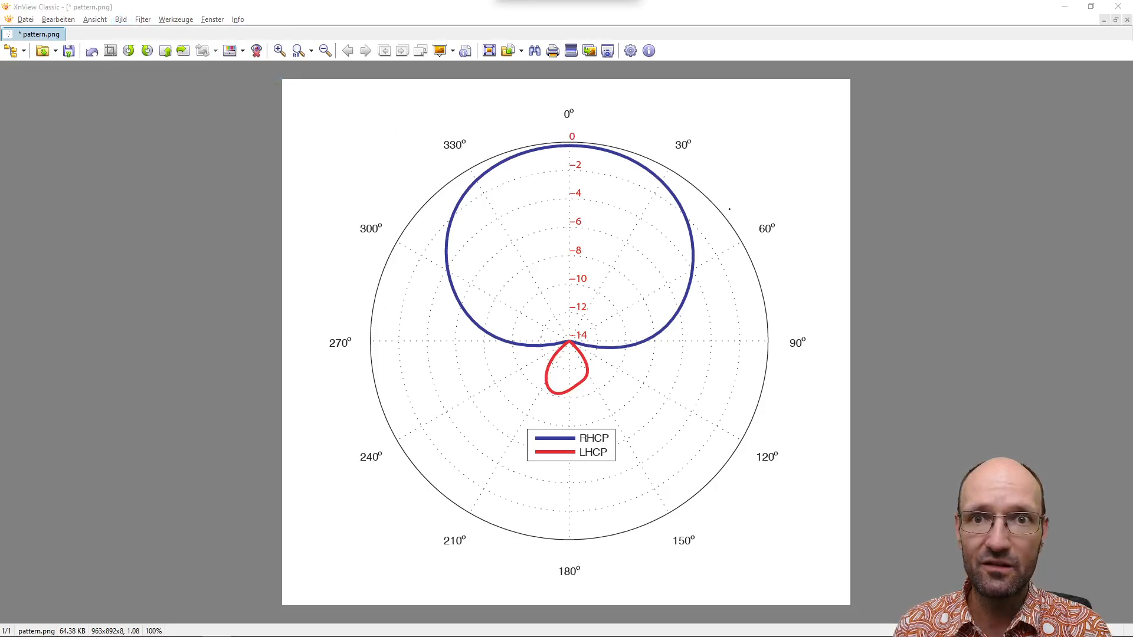
left_click_drag(486, 8, 295, 115)
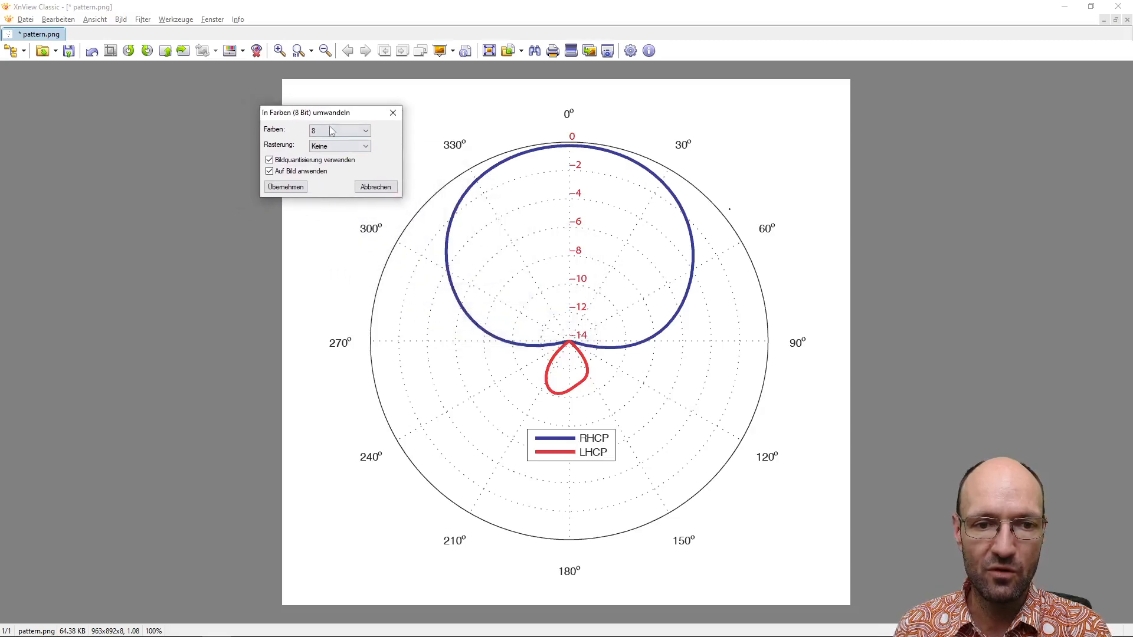
left_click(286, 187)
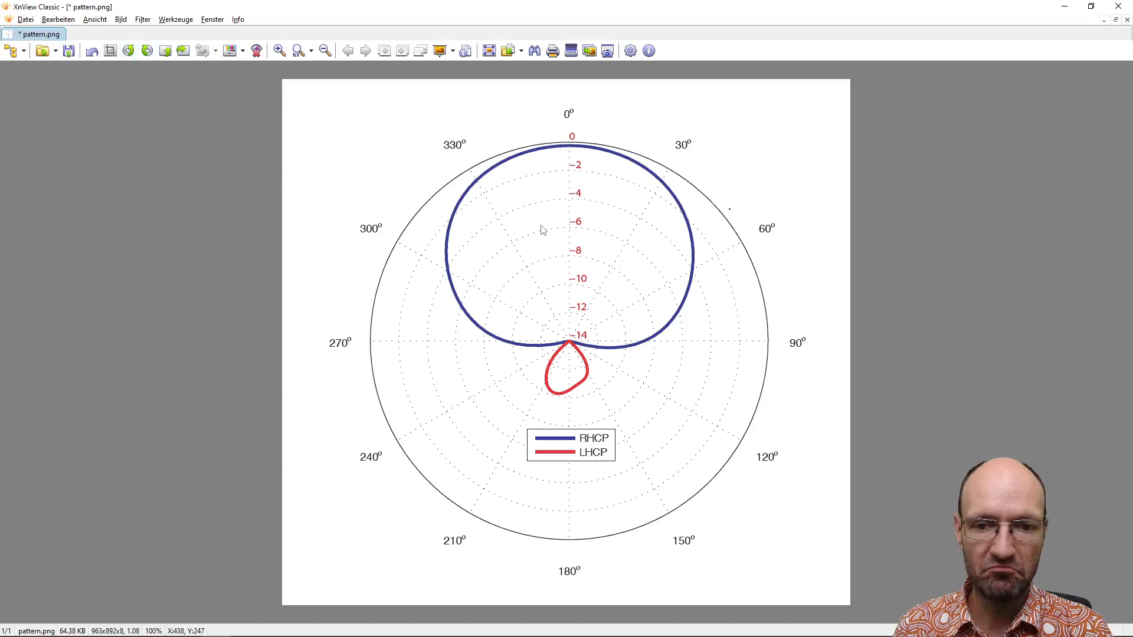
left_click(120, 19)
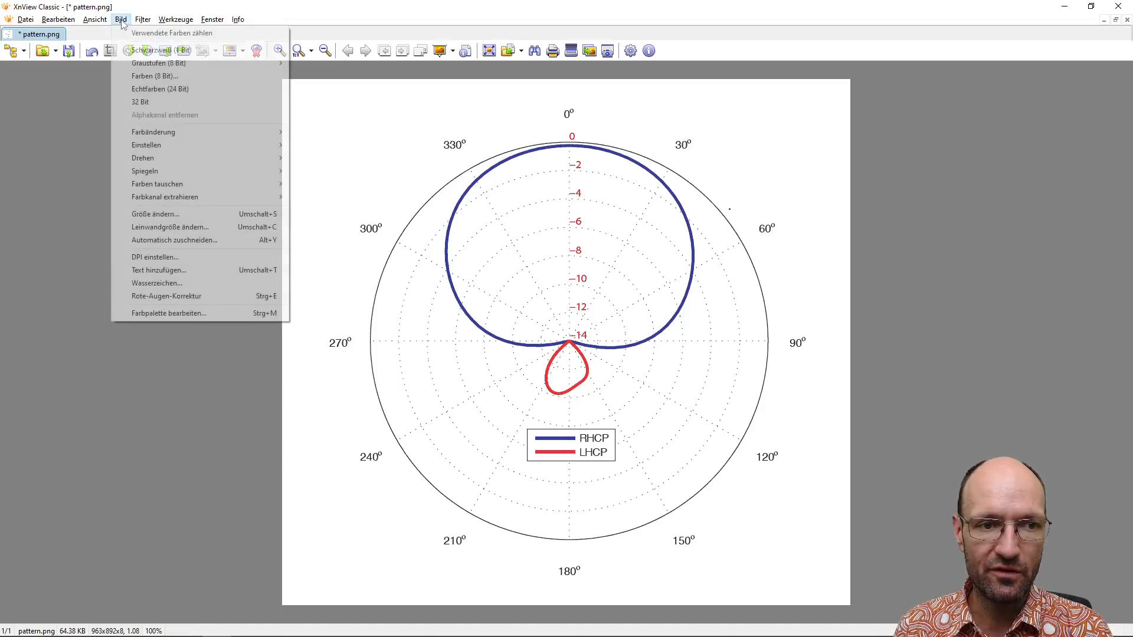
left_click(140, 36)
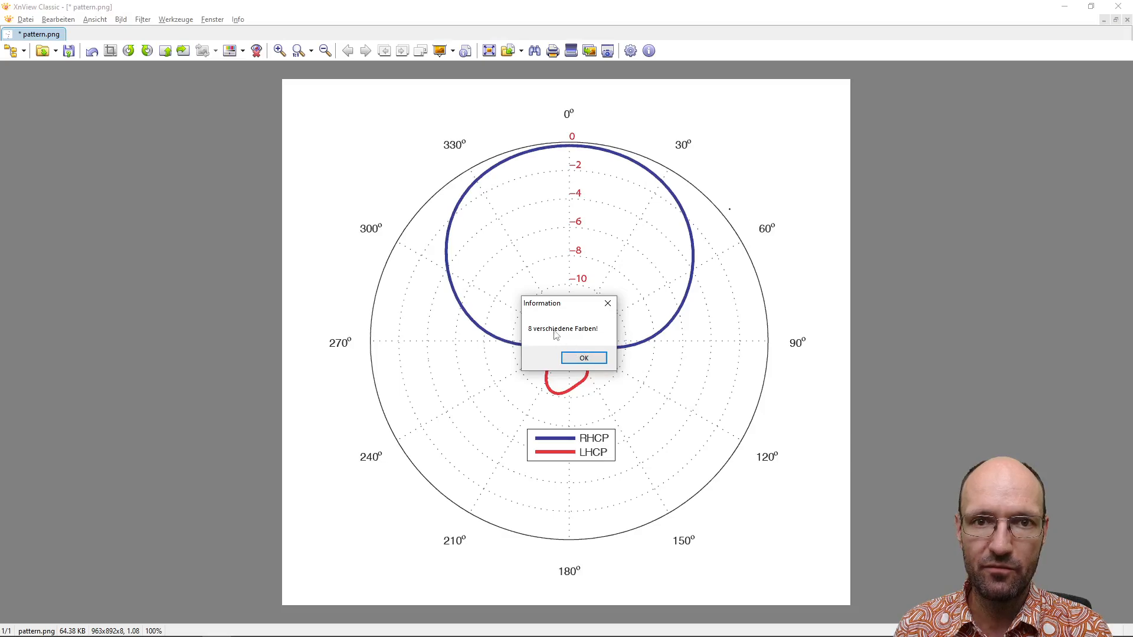
Save the colour-reduced image as a new PNG file named pattern8.png in the SoSe 2026 folder
left_click(583, 357)
left_click(25, 20)
left_click(76, 141)
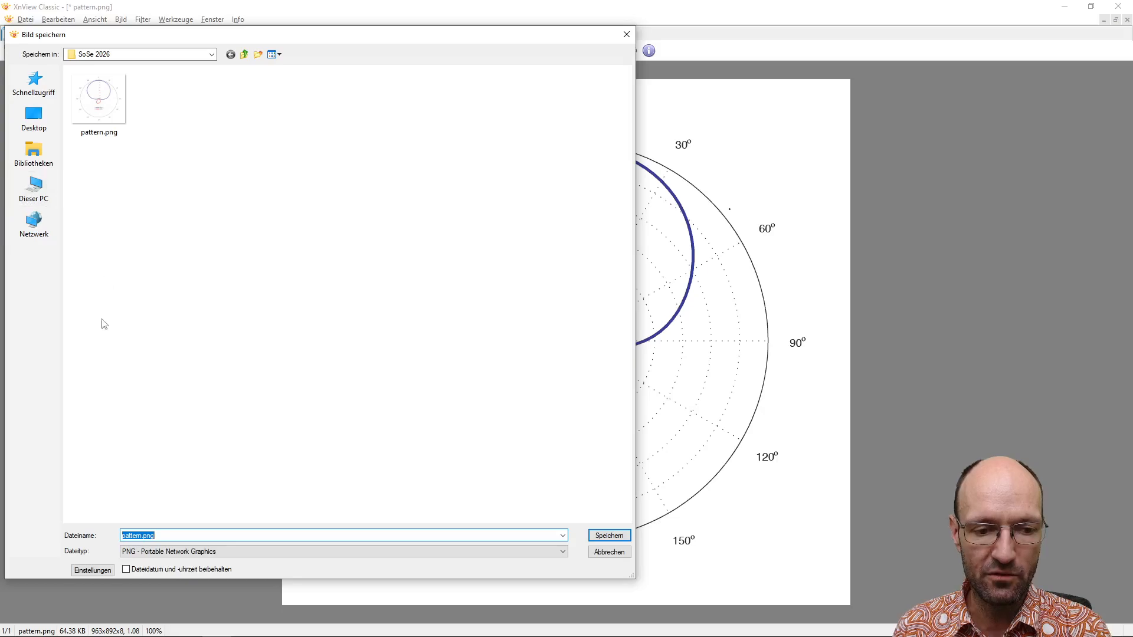
left_click(140, 534)
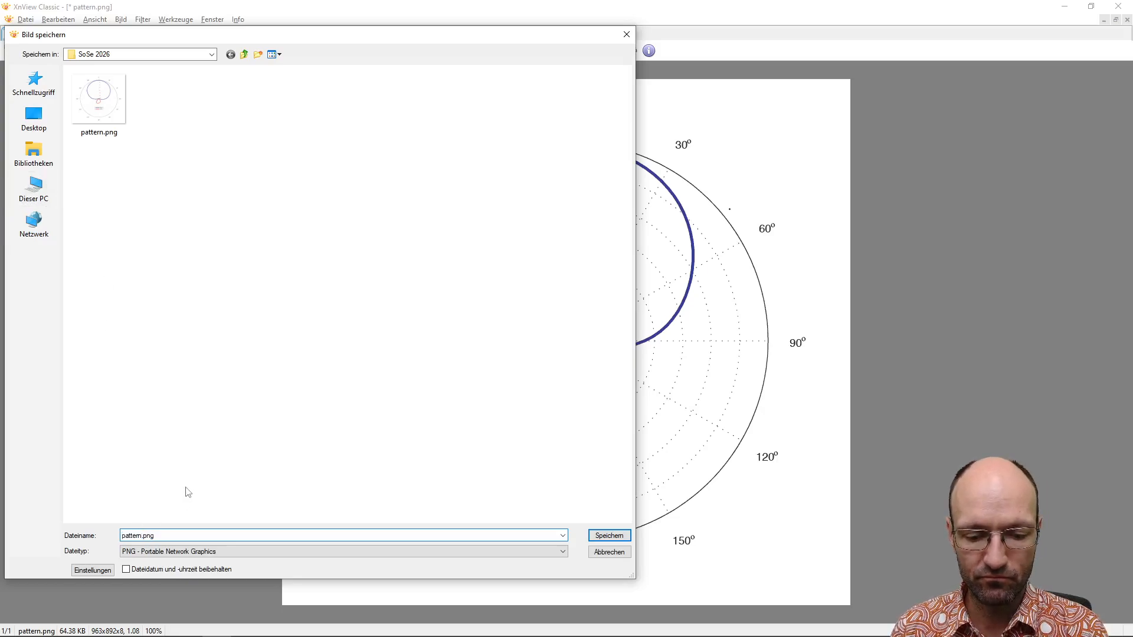
key("Return")
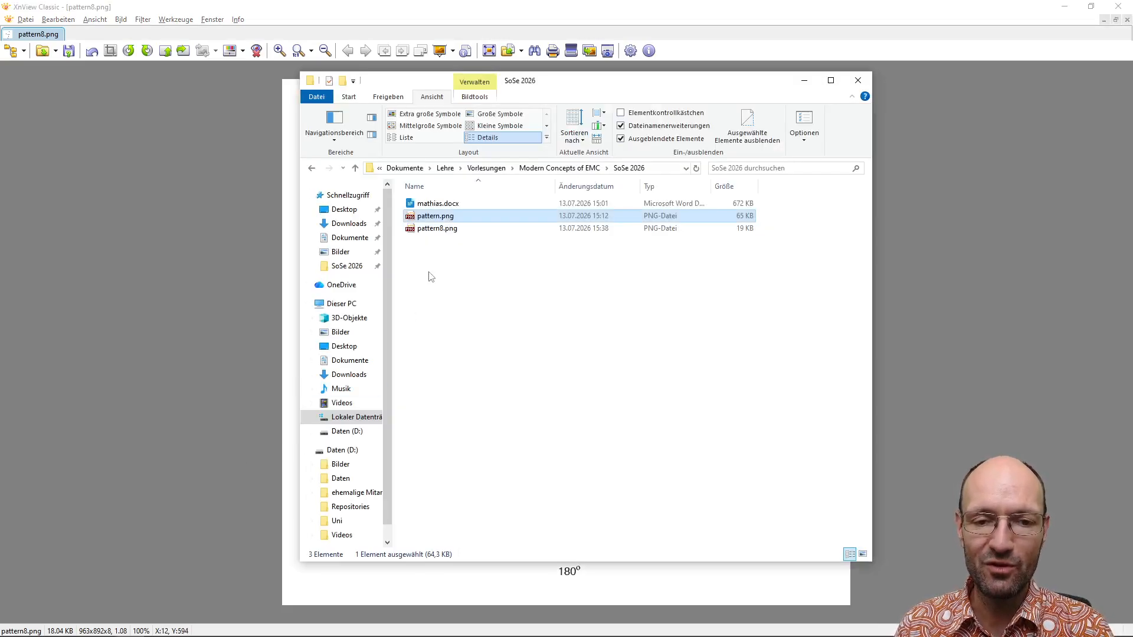
Open pattern8.png from the SoSe 2026 folder in Paint
right_click(439, 228)
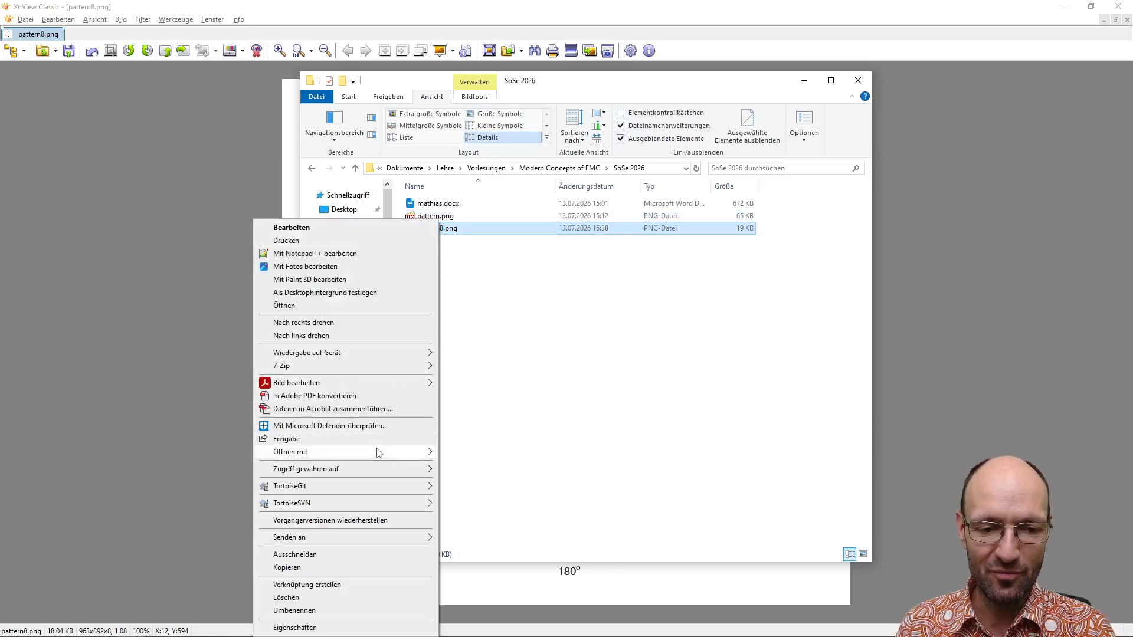
mouse_move(381, 453)
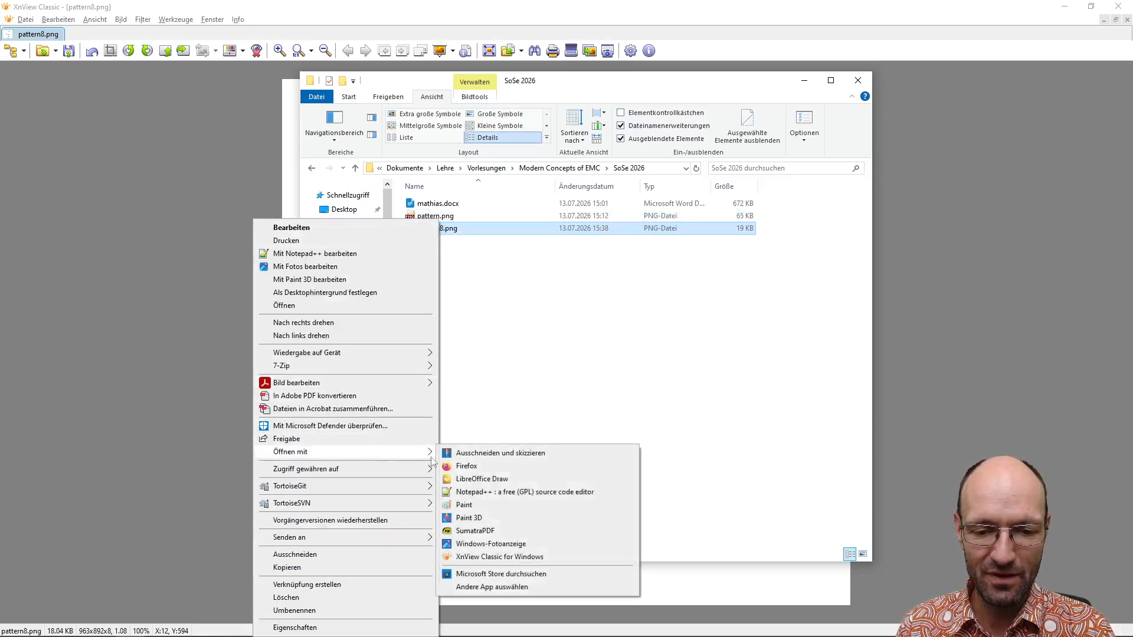
left_click(476, 505)
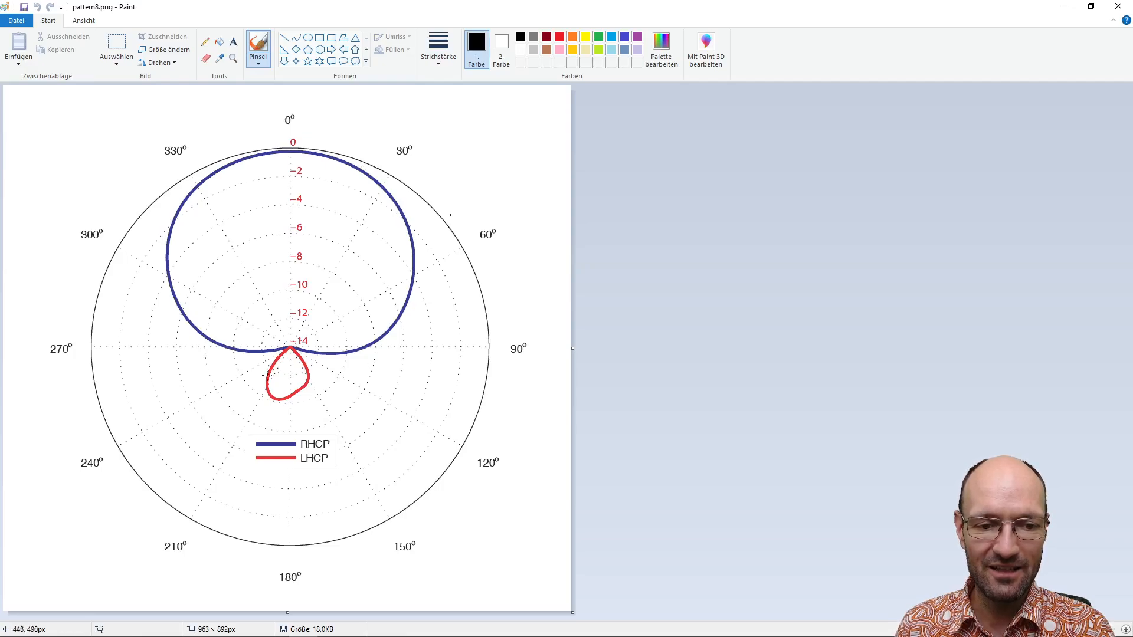
Recolour the large blue RHCP curve yellow with the fill tool
left_click(585, 38)
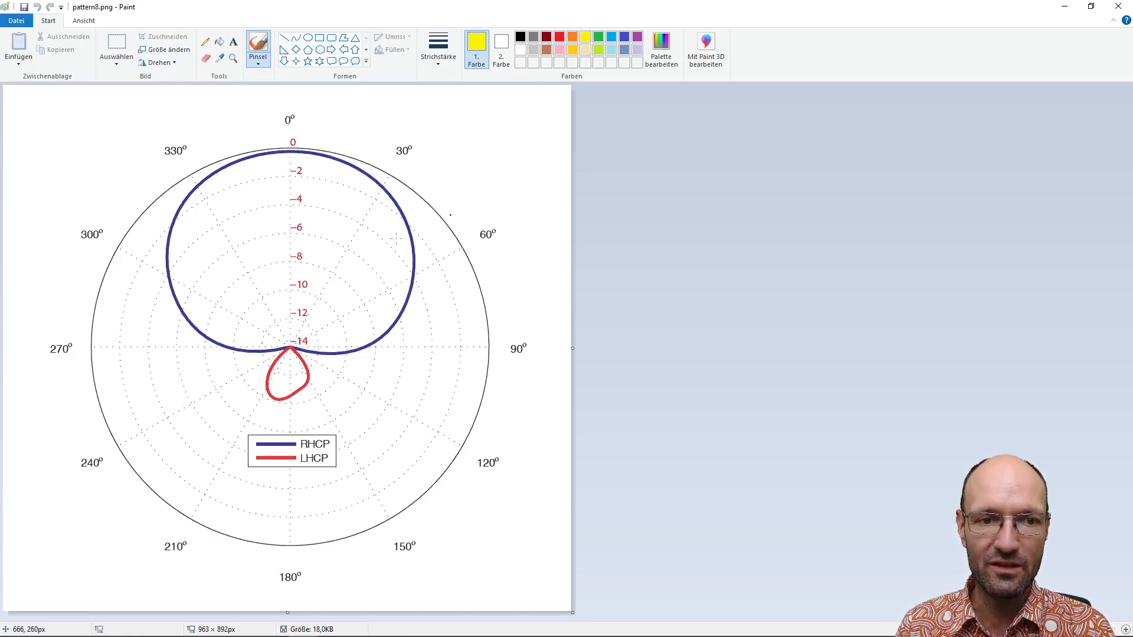
scroll(246, 165, "up", 1)
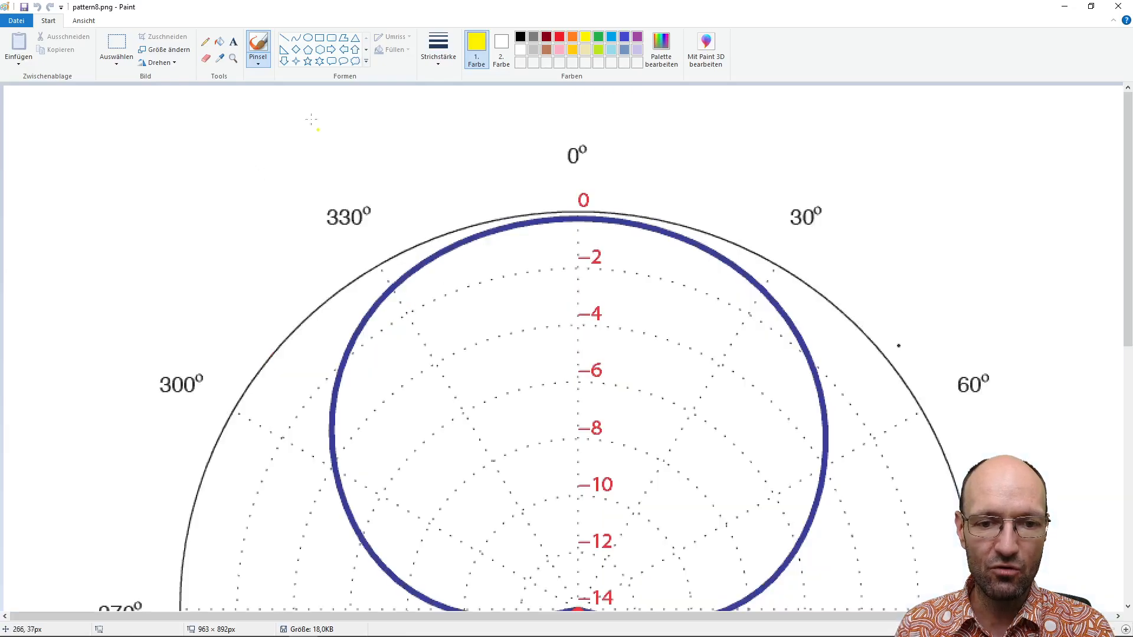
left_click(219, 41)
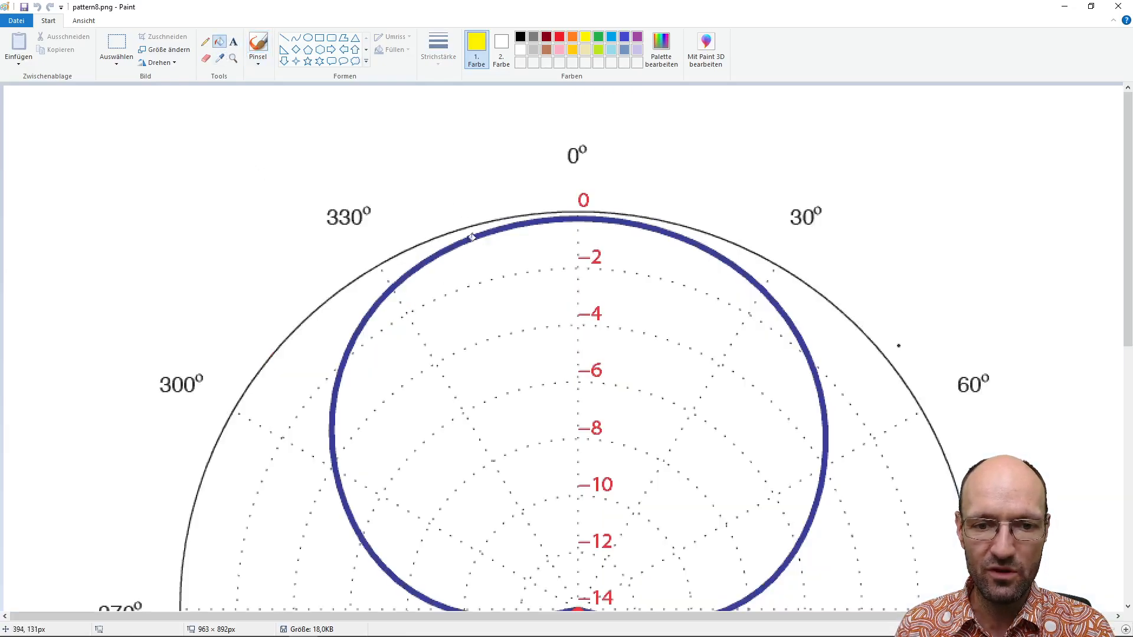
left_click(470, 238)
scroll(558, 316, "down", 1)
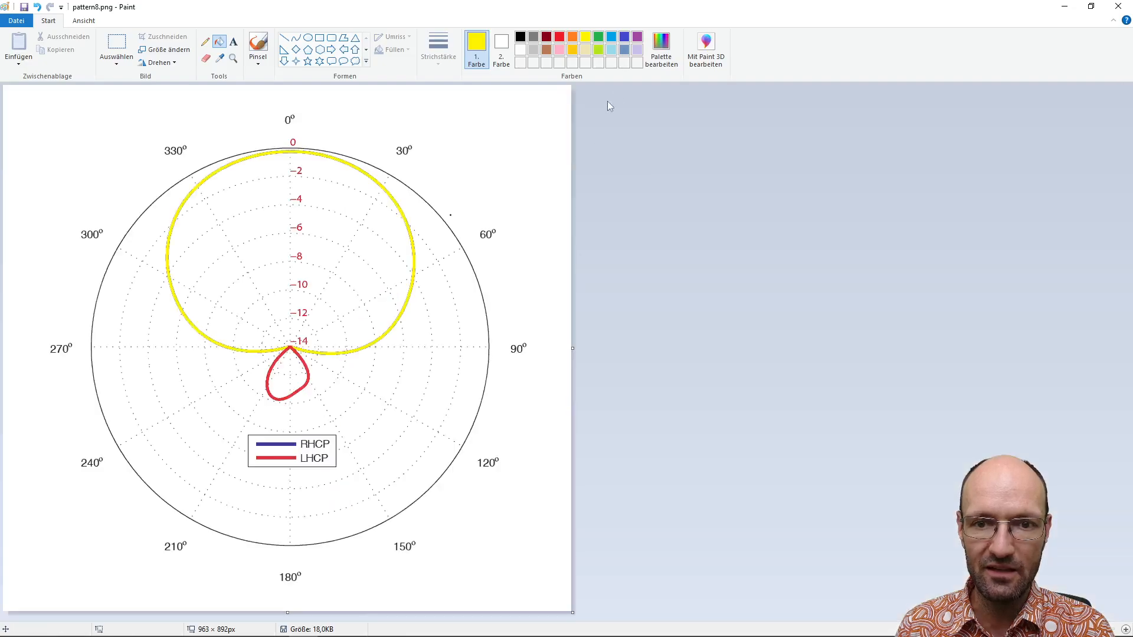
Recolour the small red LHCP loop below the plot centre green with the fill tool
left_click(599, 37)
scroll(294, 423, "up", 1)
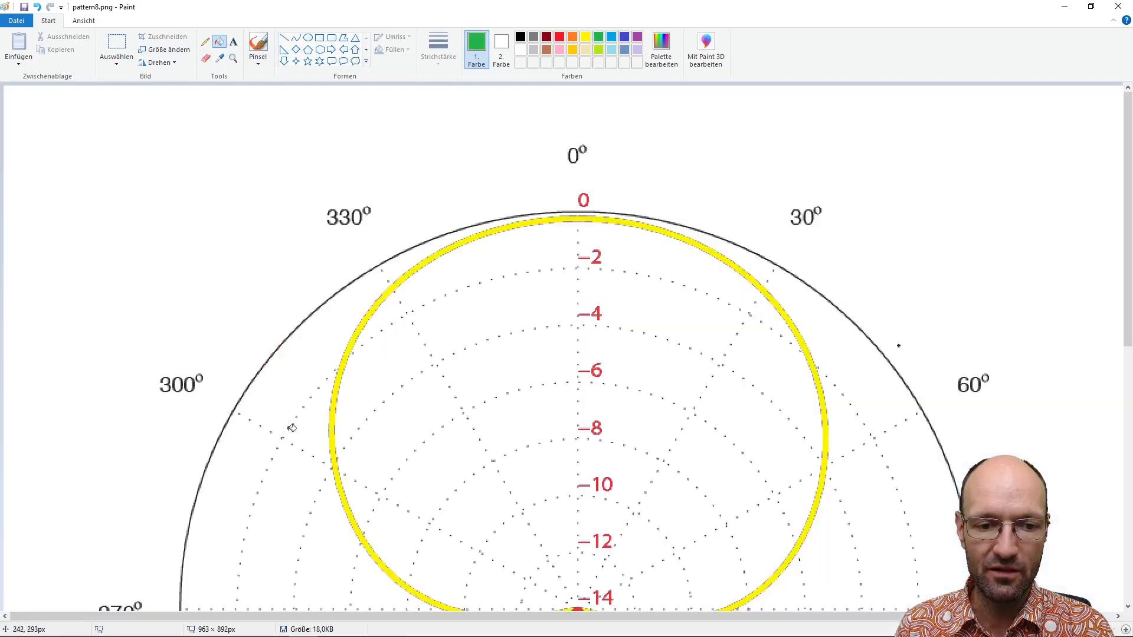
left_click_drag(1129, 254, 1129, 425)
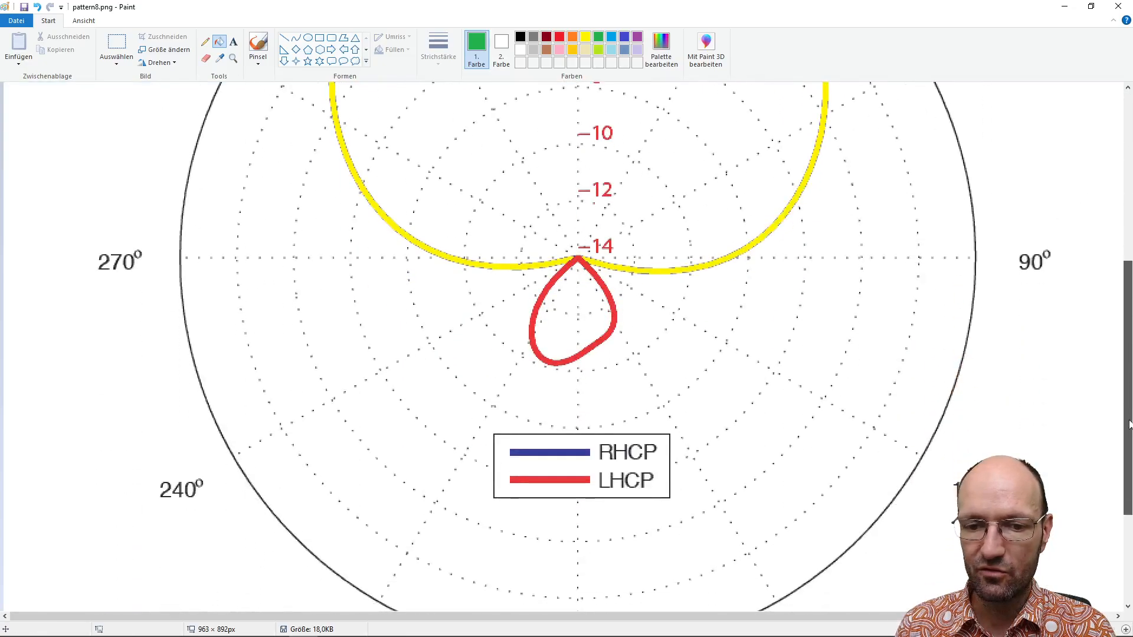
left_click(536, 333)
scroll(583, 316, "down", 1)
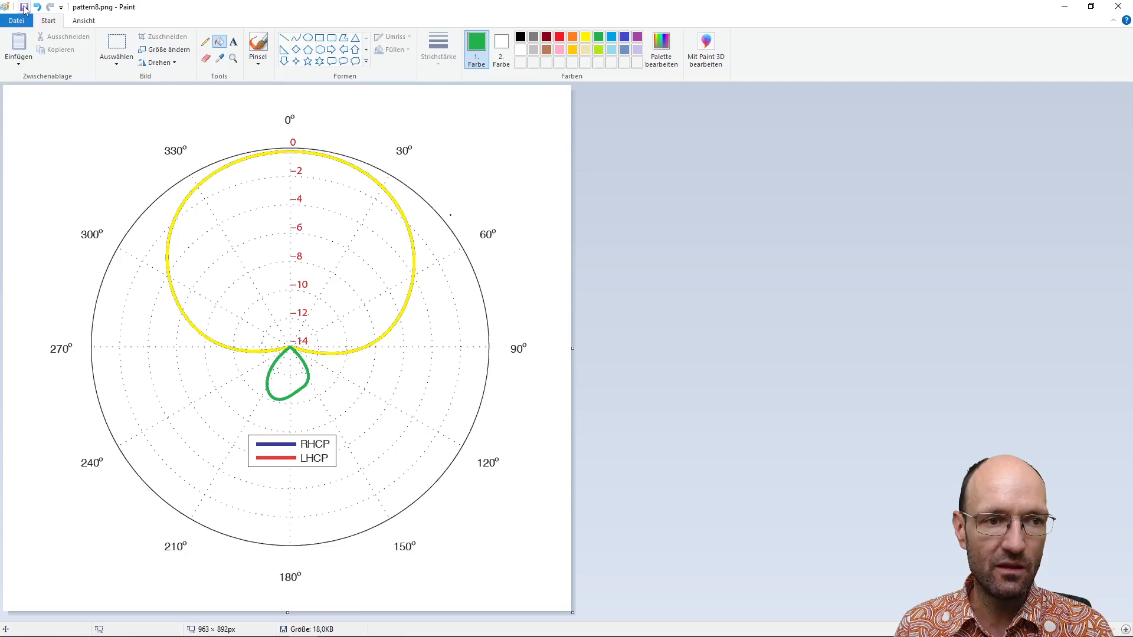
Save the recoloured picture as a separate PNG file named pattern8yg.png
left_click(16, 21)
mouse_move(117, 129)
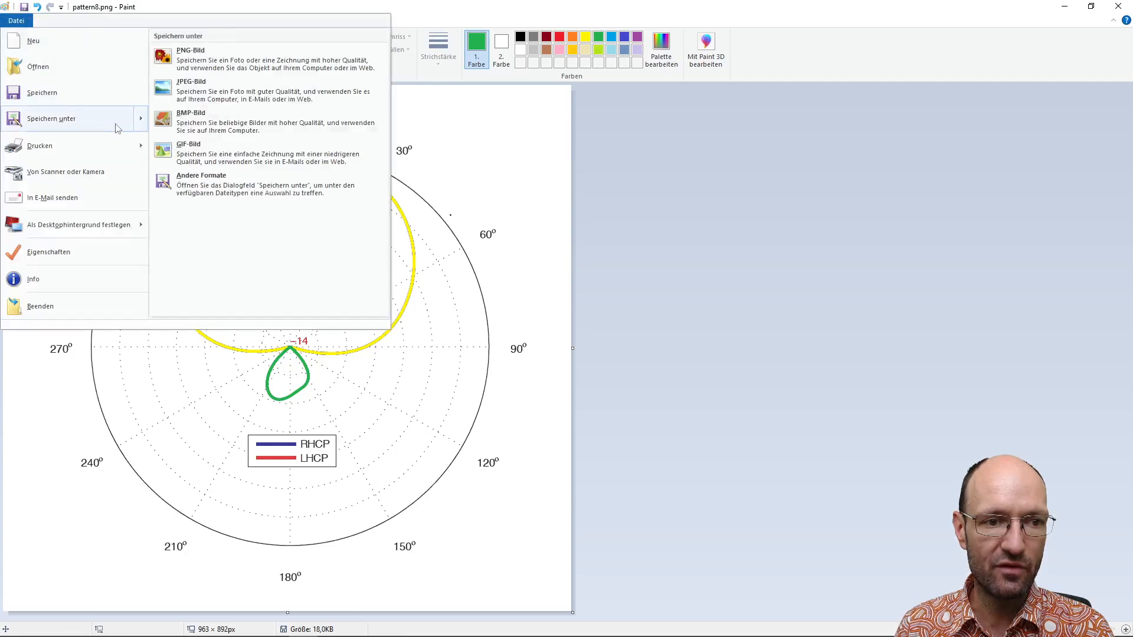
left_click(207, 59)
left_click(476, 426)
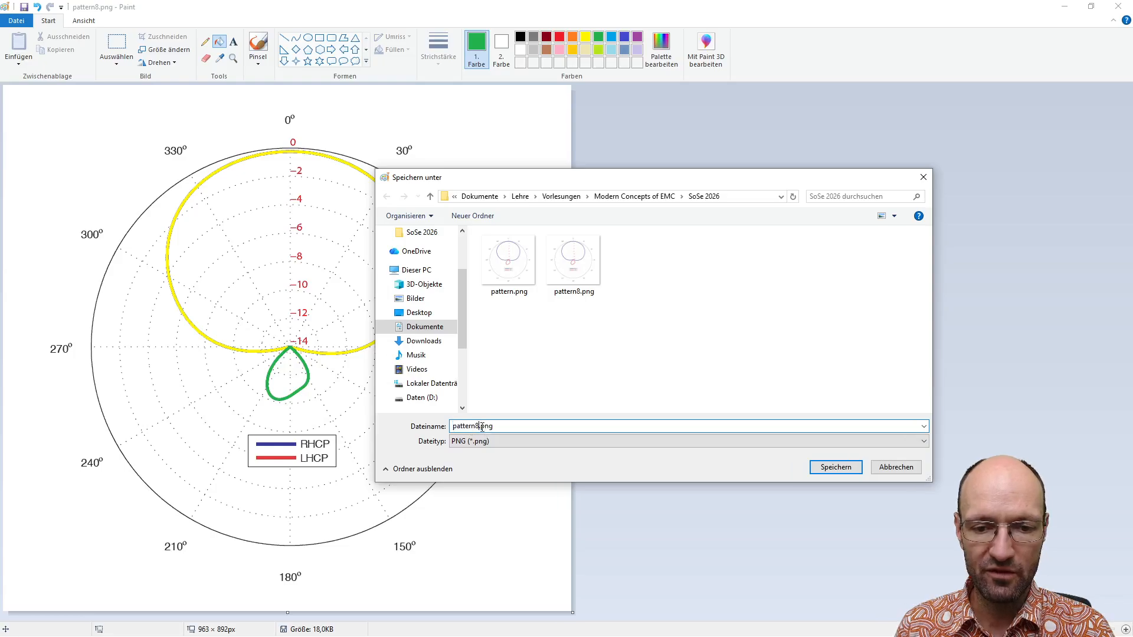
type("yg")
key("Return")
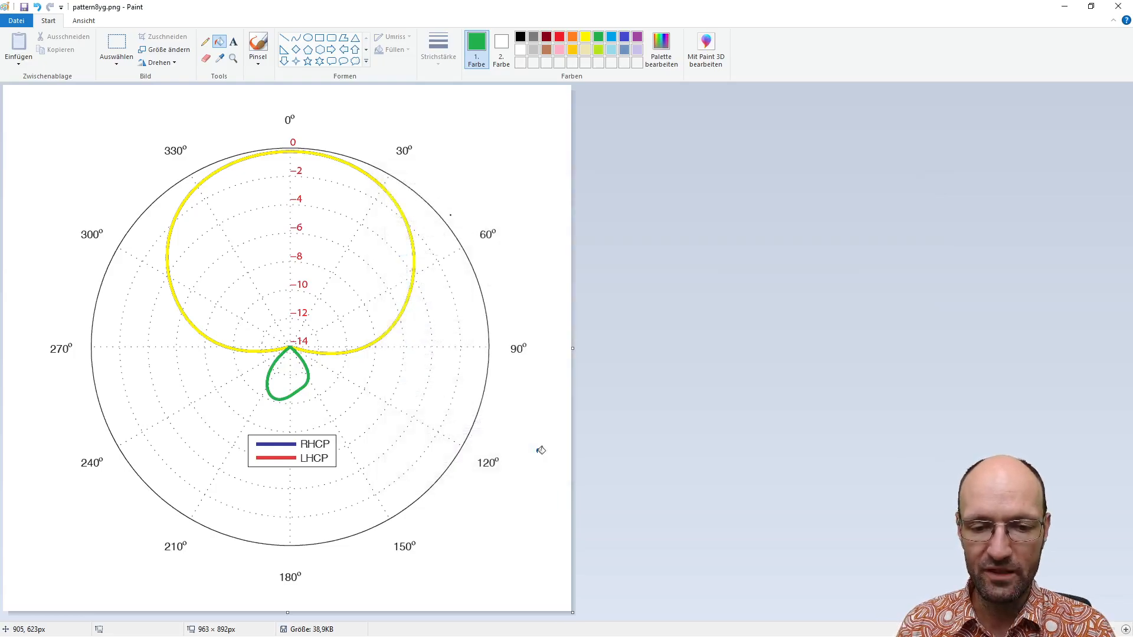
Switch back to WebPlotDigitizer in the browser and load pattern8yg.png as the plot image
left_click(1065, 7)
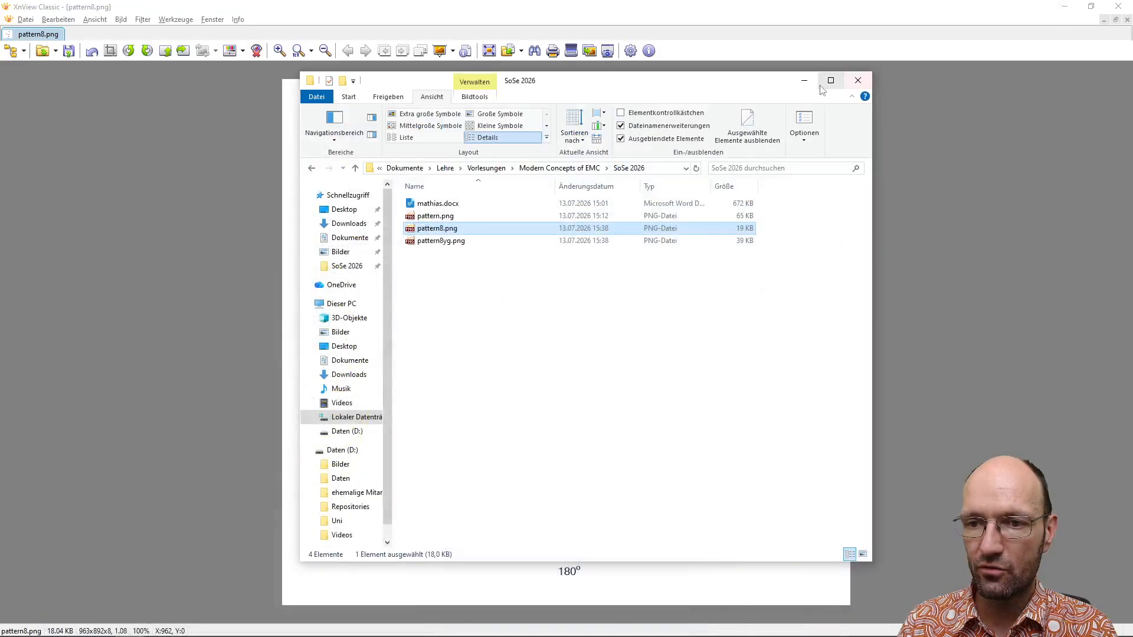
left_click(858, 80)
left_click(1065, 7)
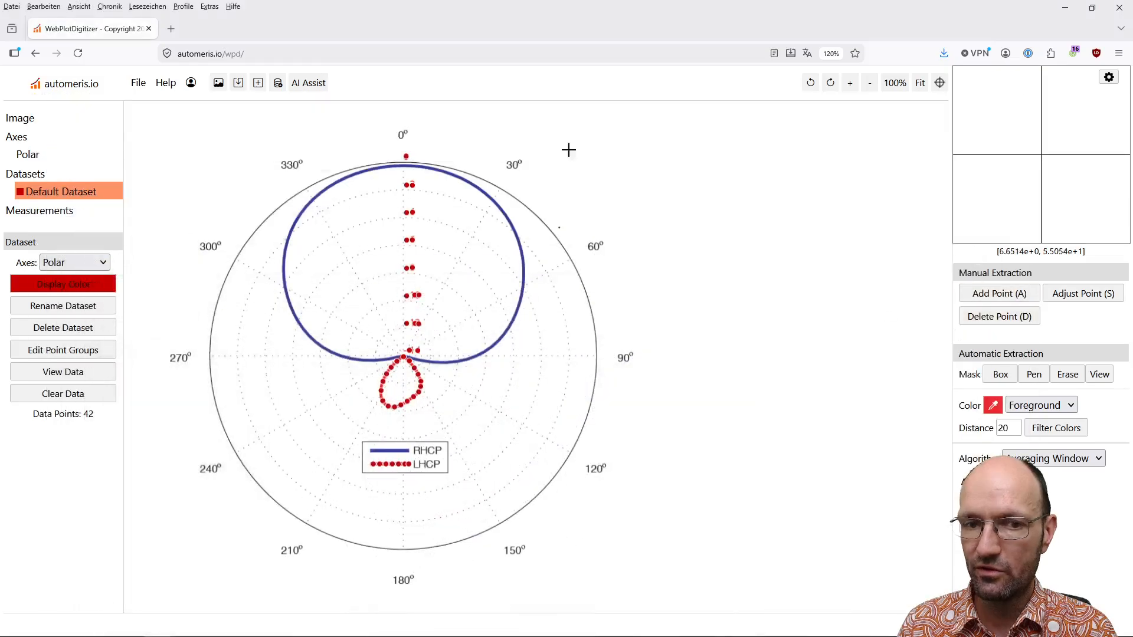
left_click(219, 83)
left_click(504, 187)
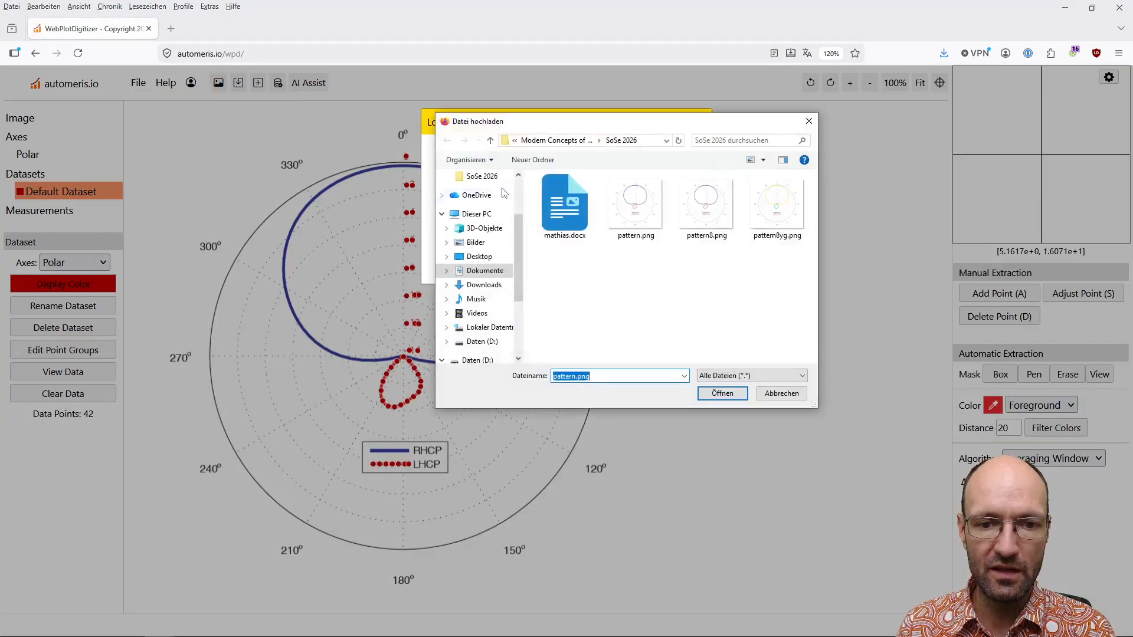
left_click(777, 203)
left_click(721, 393)
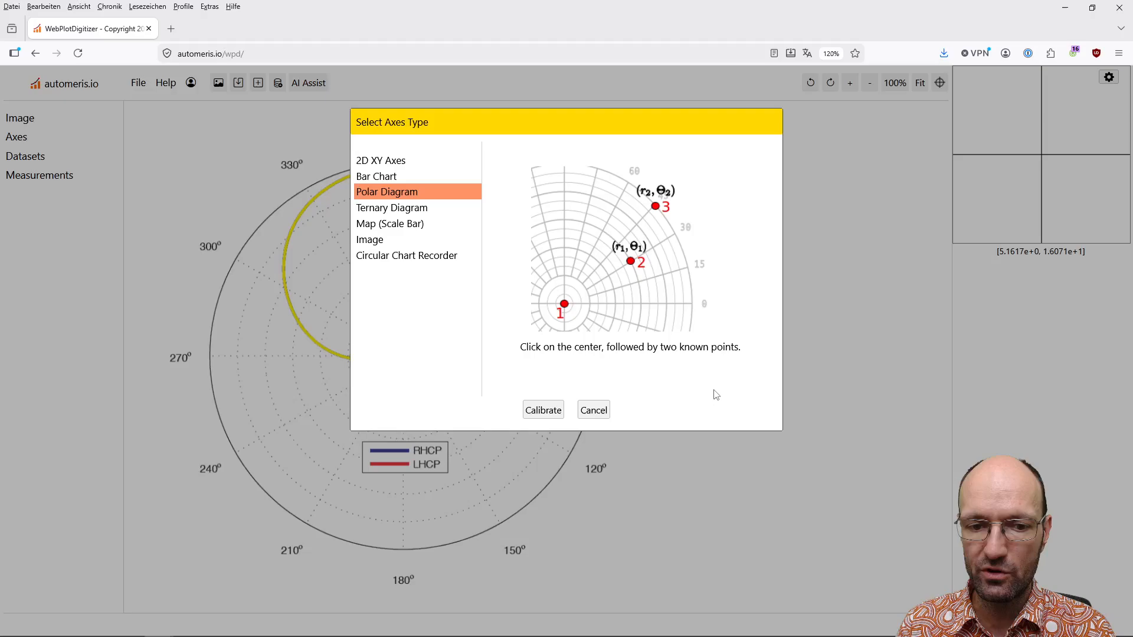
Calibrate clockwise polar axes in degrees with the origin at the plot centre, P1 at radius 0, 0° and P2 at radius -10, 90°
left_click(542, 410)
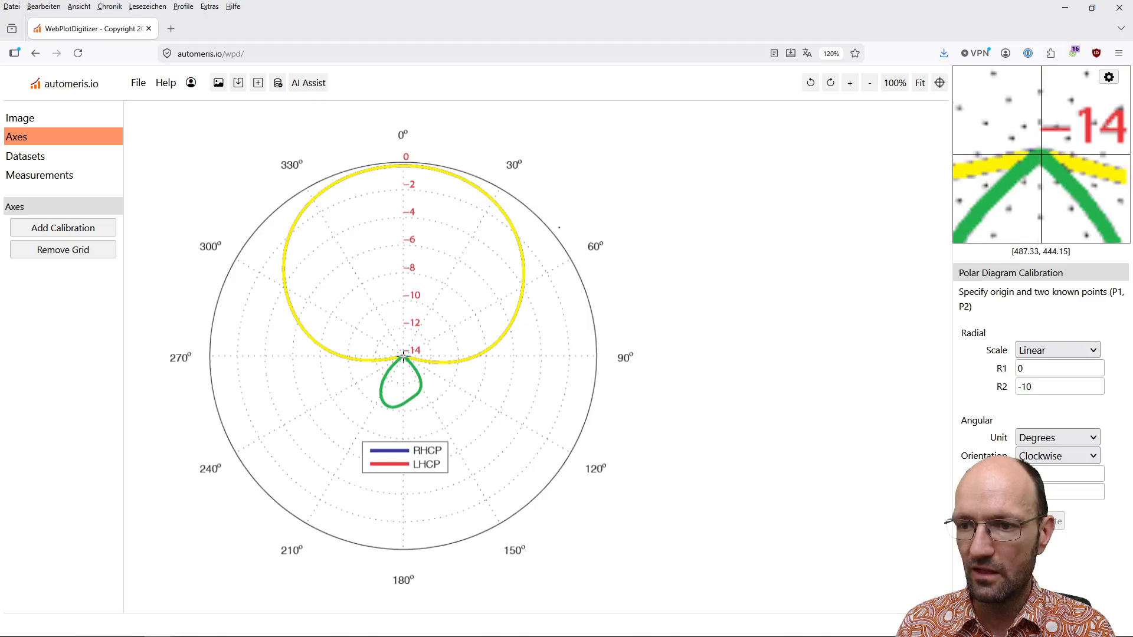
left_click(404, 356)
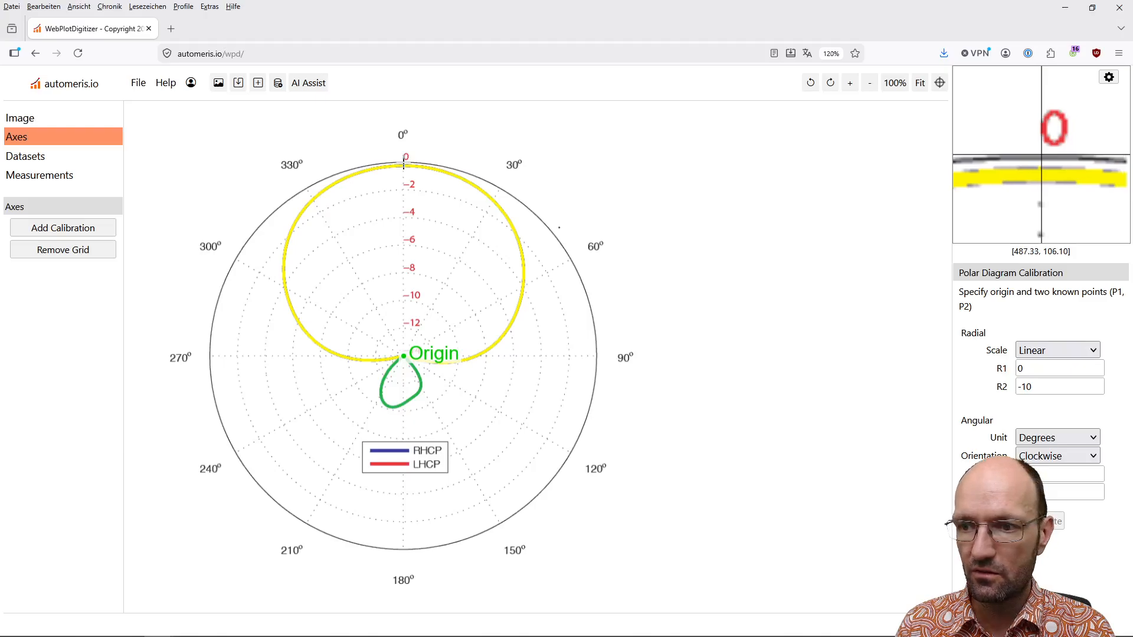
left_click(403, 164)
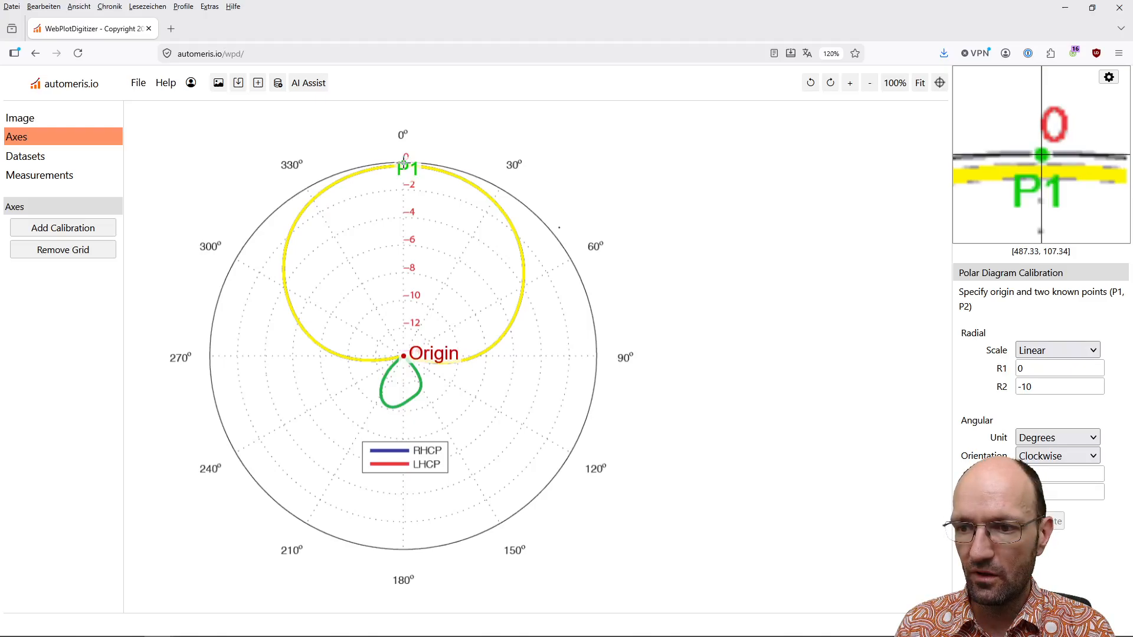
left_click(459, 356)
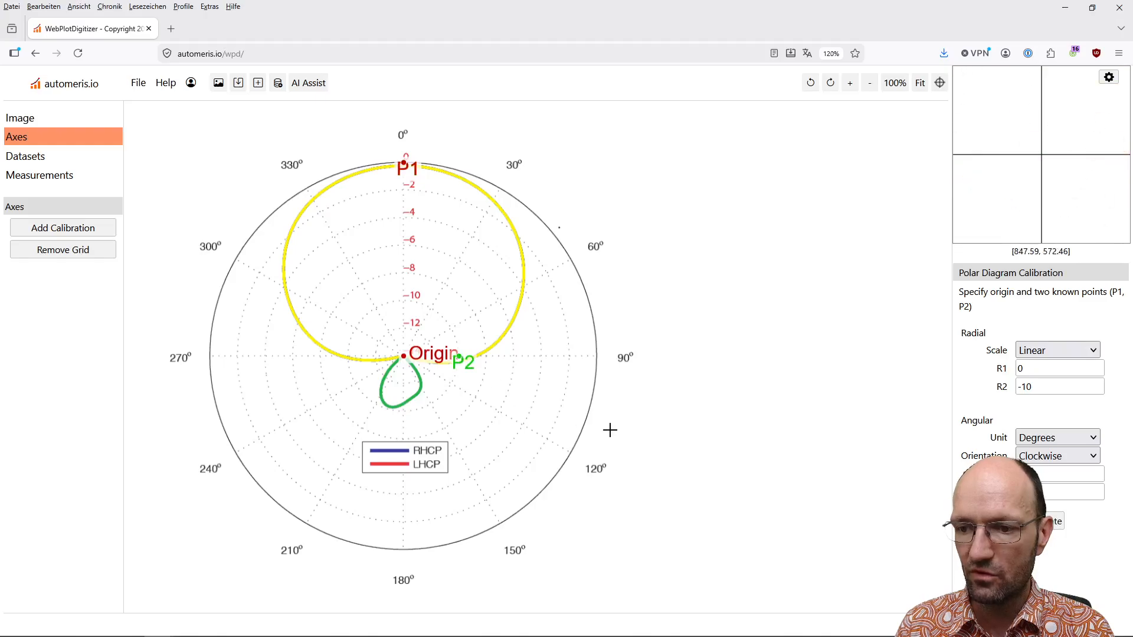
left_click(1021, 387)
type("-")
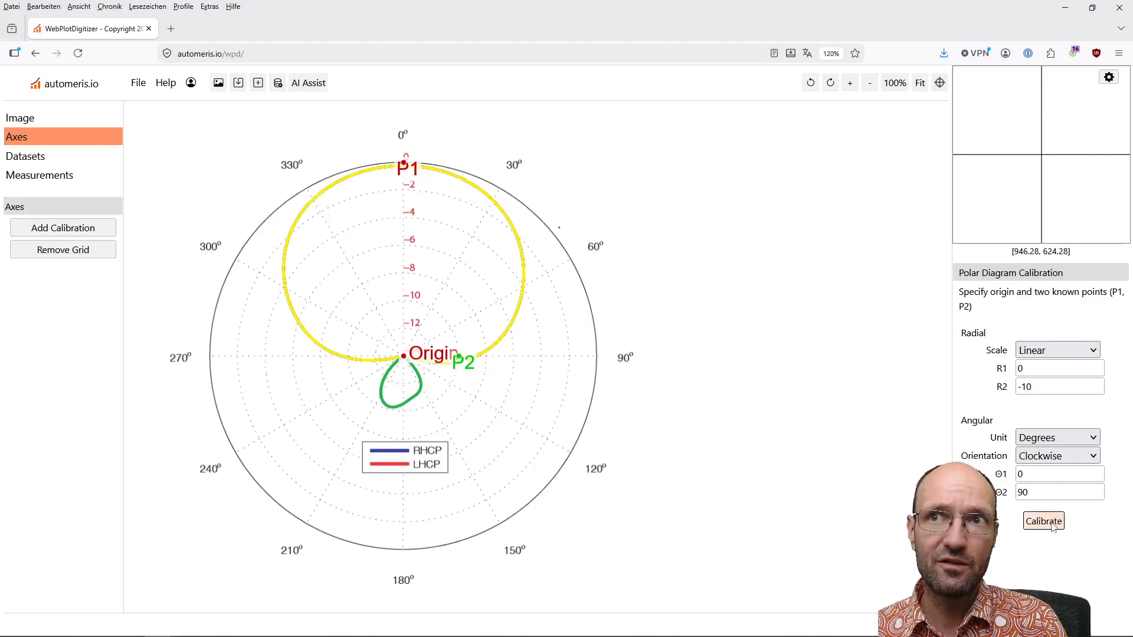
left_click(1043, 521)
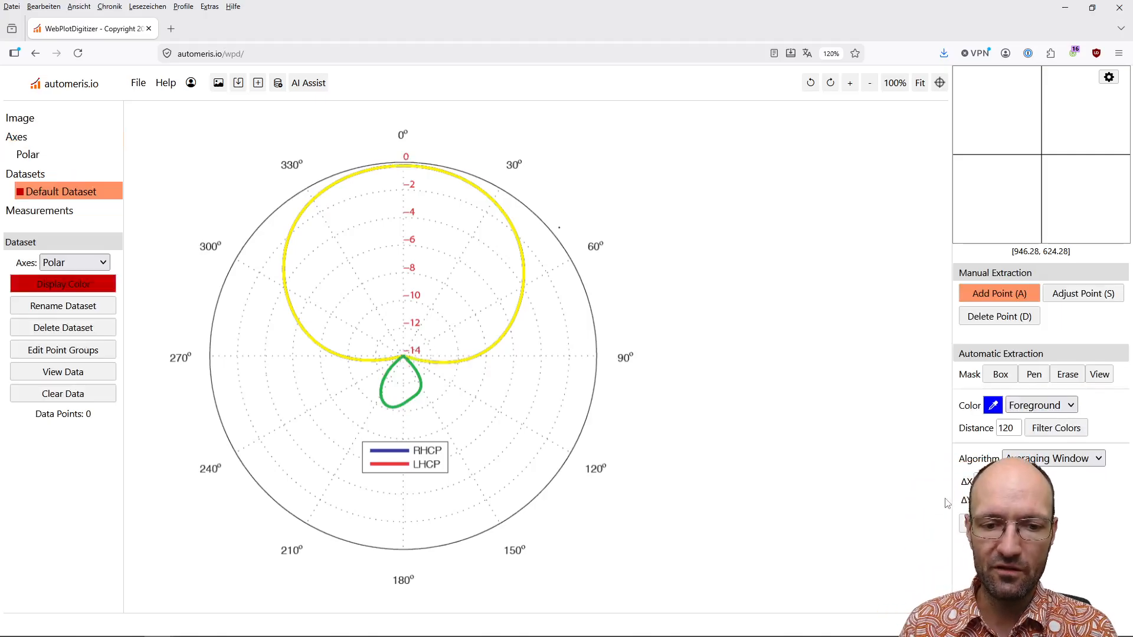
Choose the dominant yellow as foreground colour and automatically extract the RHCP curve, repeating the run for denser points
left_click(993, 405)
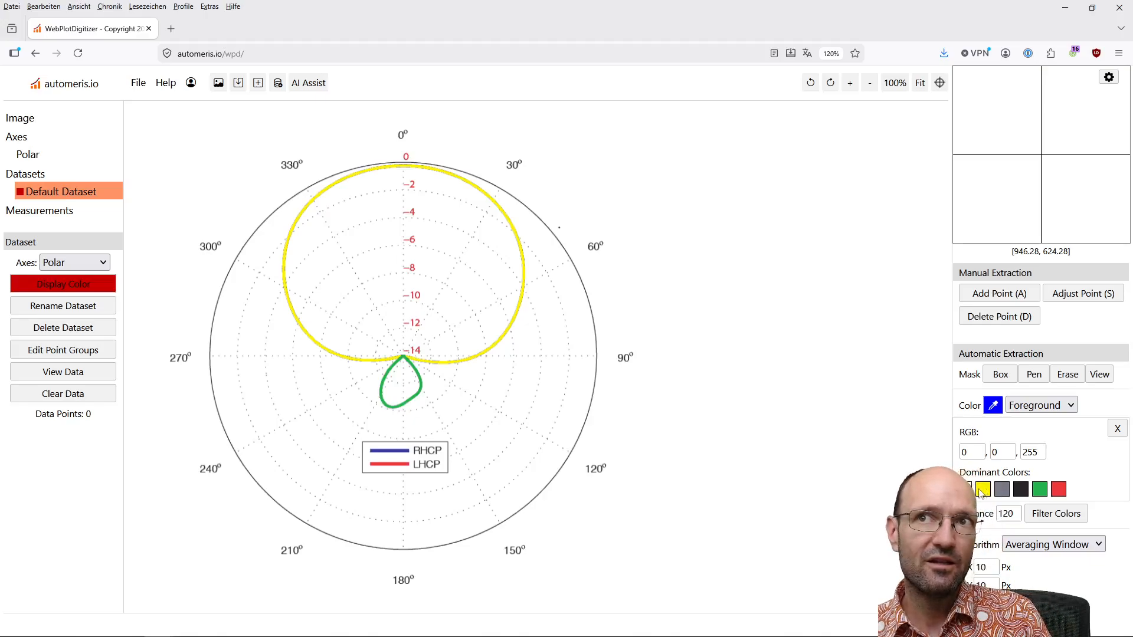
left_click(982, 490)
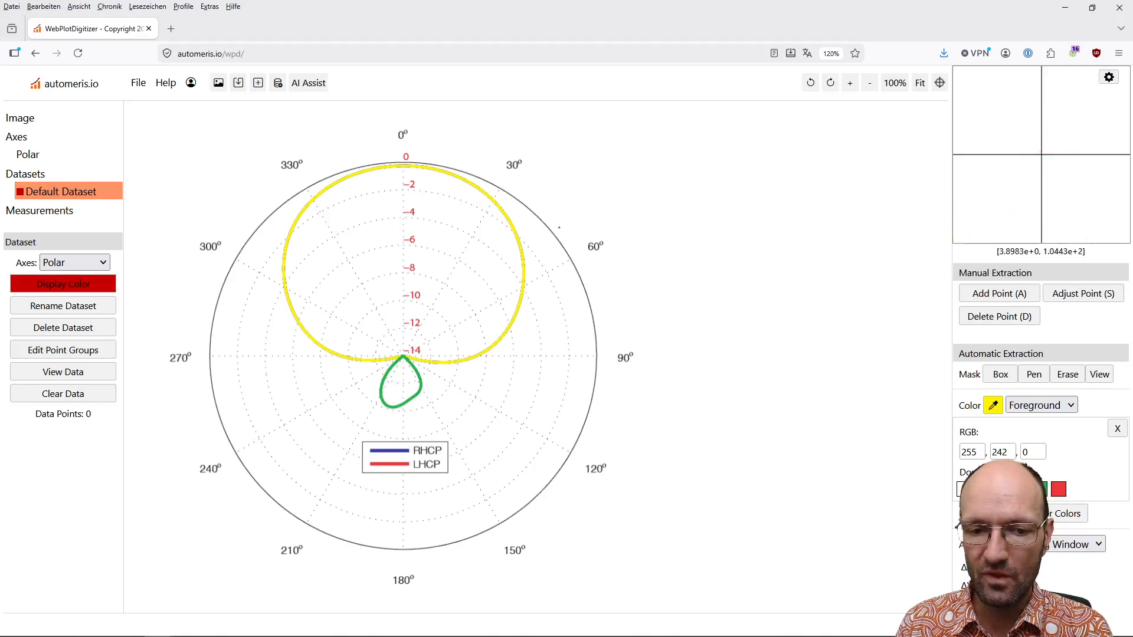
left_click(976, 604)
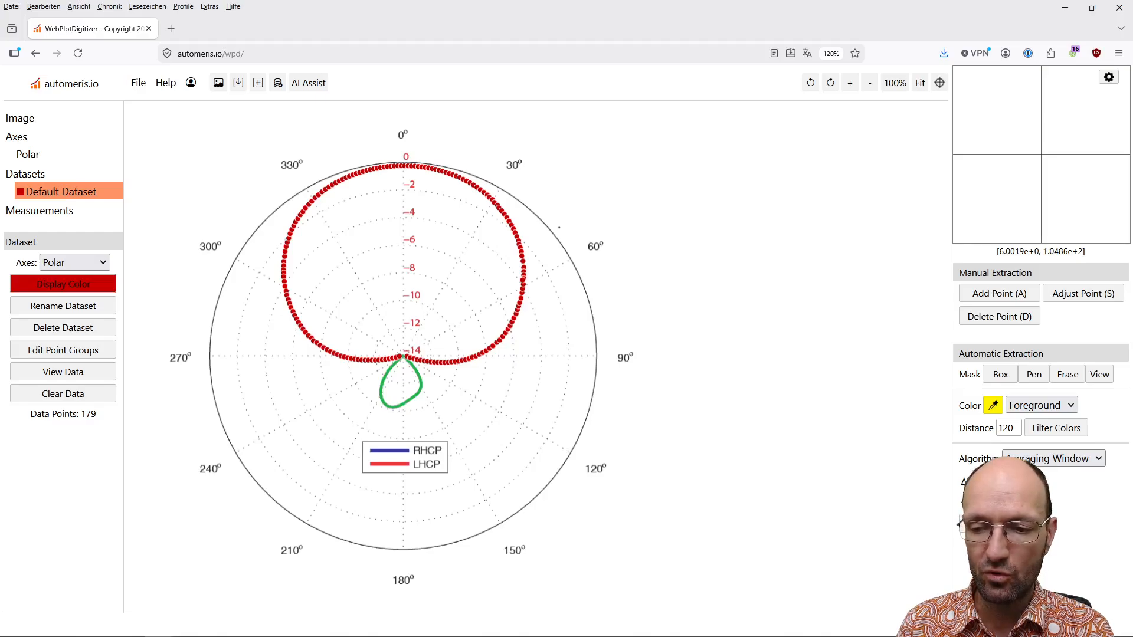
left_click(970, 523)
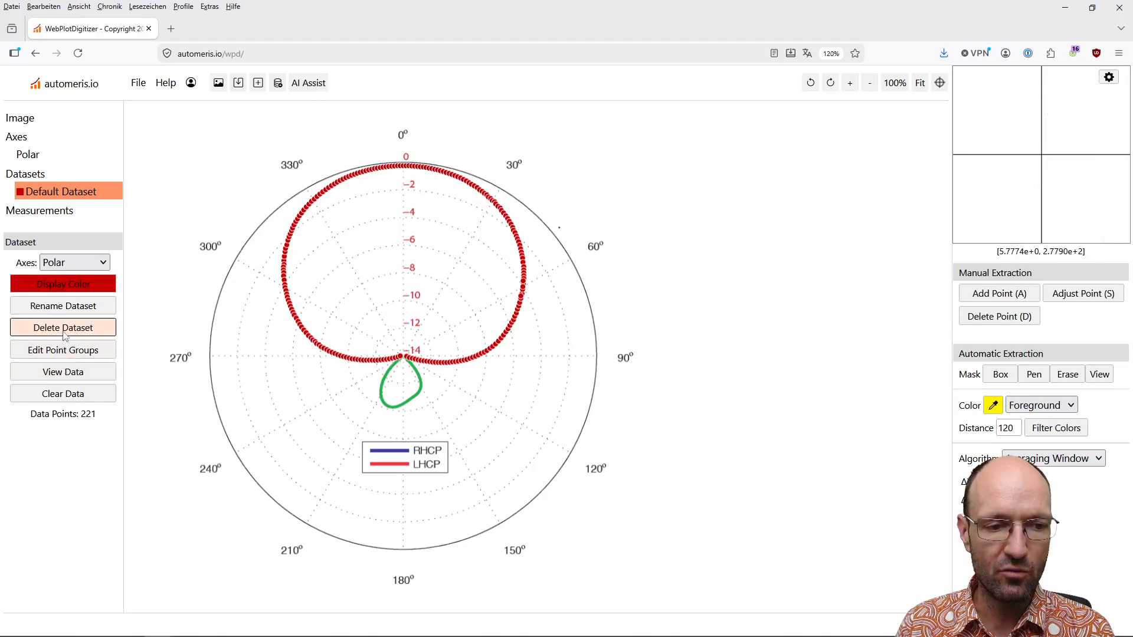
View the extracted RHCP data and sort it by θ in ascending order
left_click(70, 375)
left_click(729, 176)
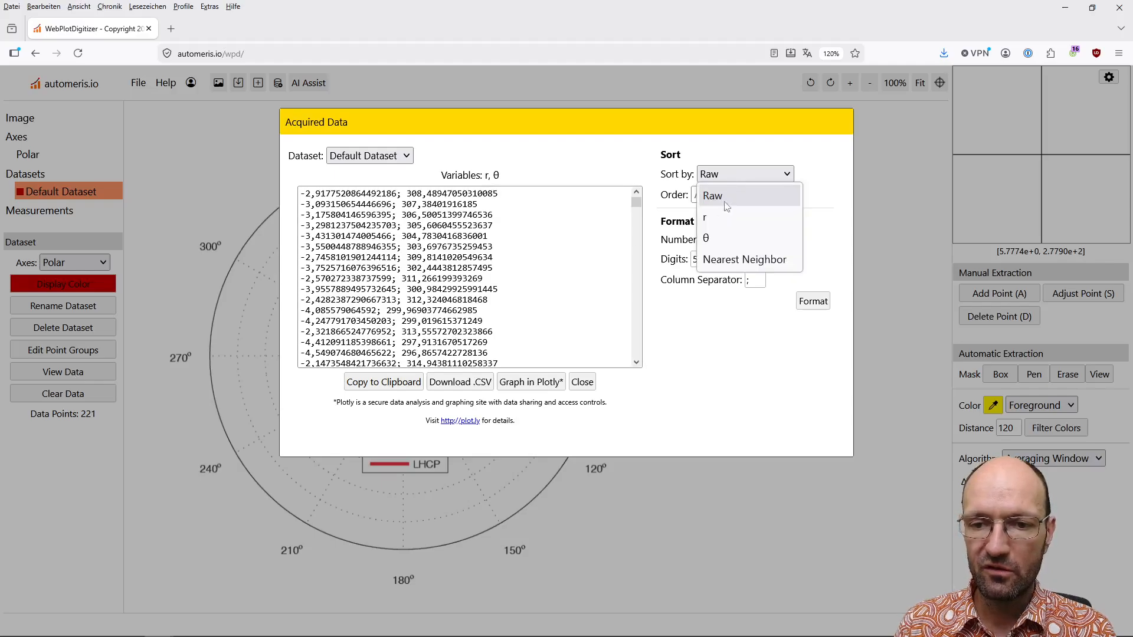
left_click(716, 239)
scroll(430, 197, "down", 20)
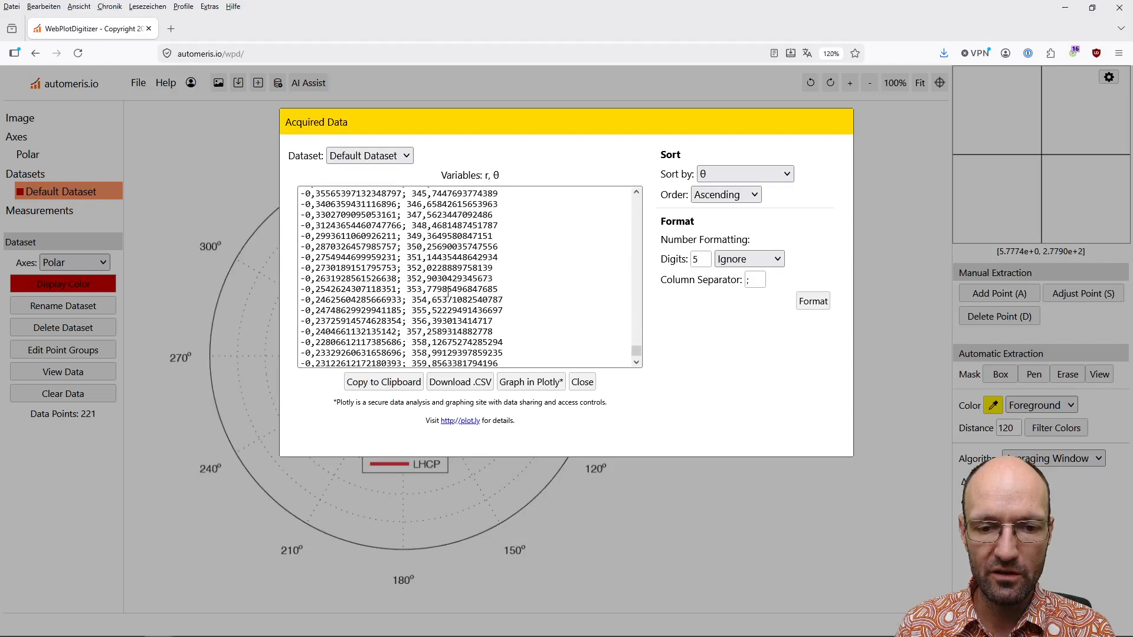
Download the sorted data as a CSV file named RHCP.csv
left_click(465, 384)
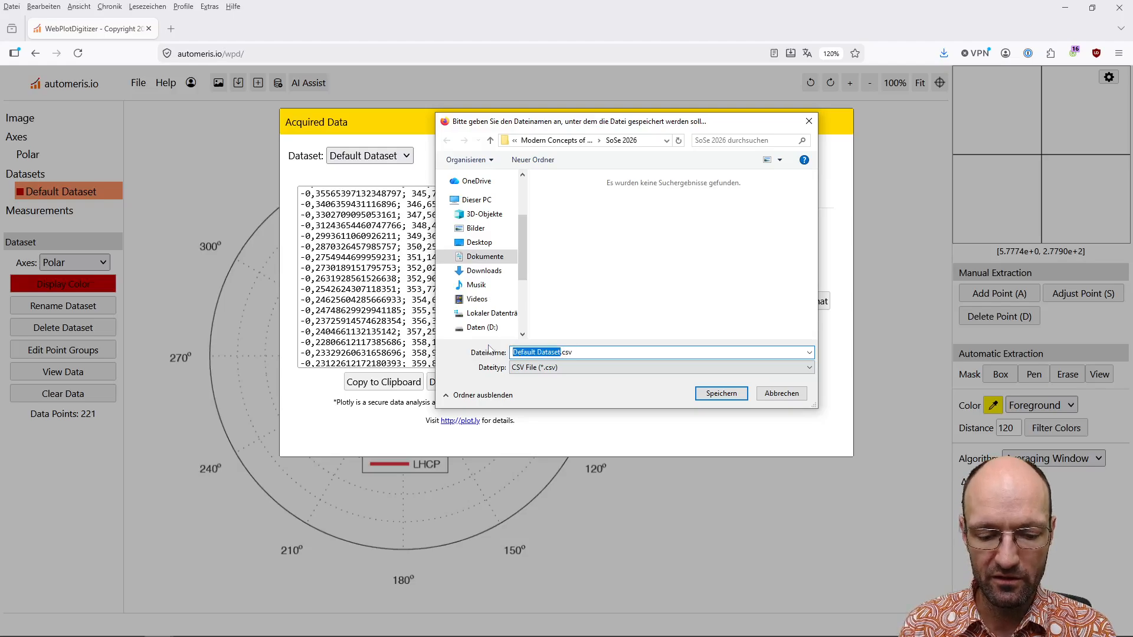
type("RHCP")
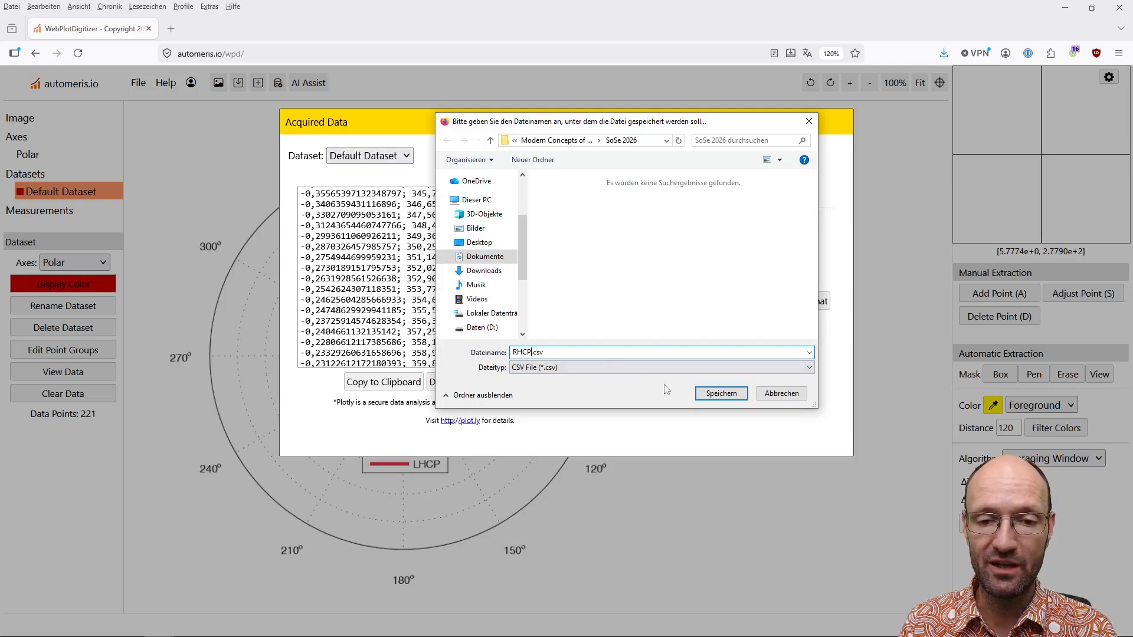
left_click(722, 394)
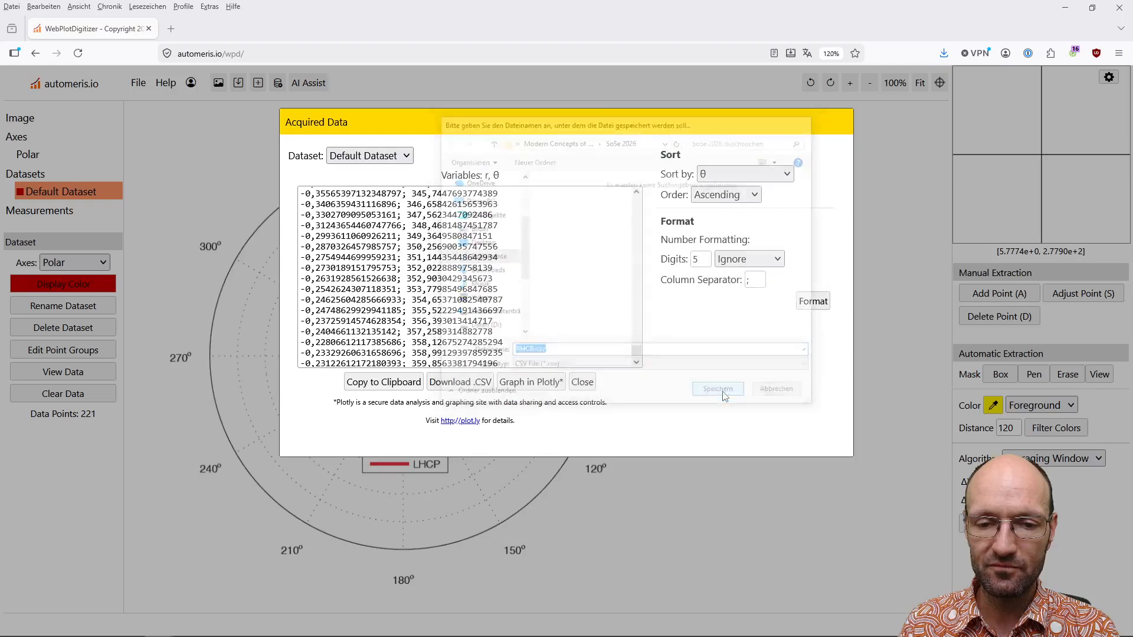
Close the RHCP data and choose the dominant green as foreground colour for extracting the LHCP curve
left_click(586, 383)
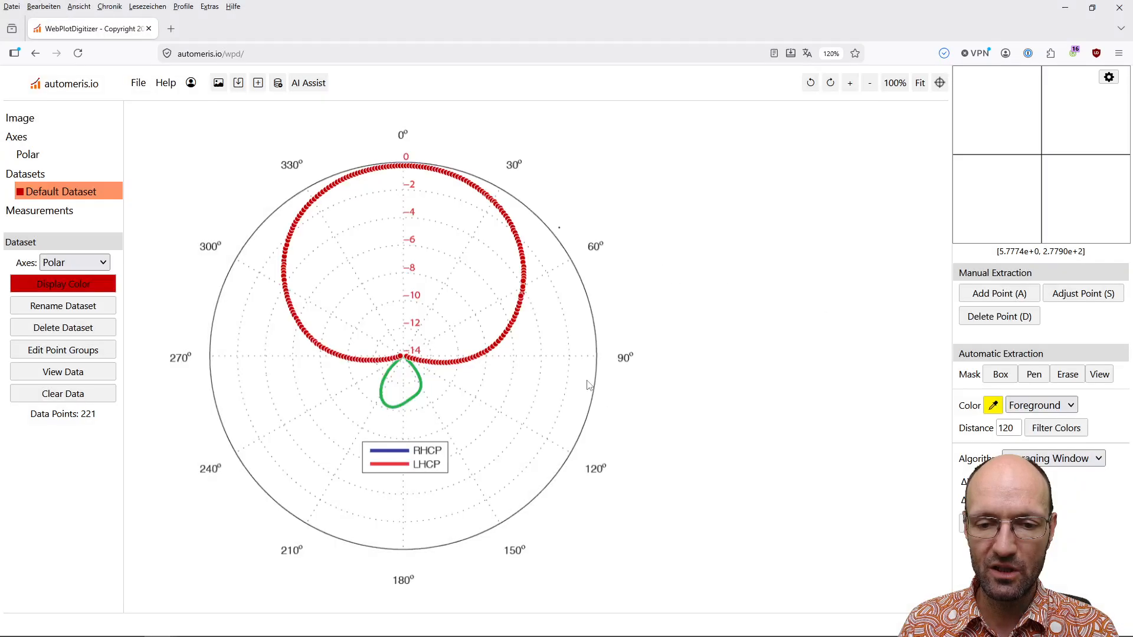
left_click(993, 405)
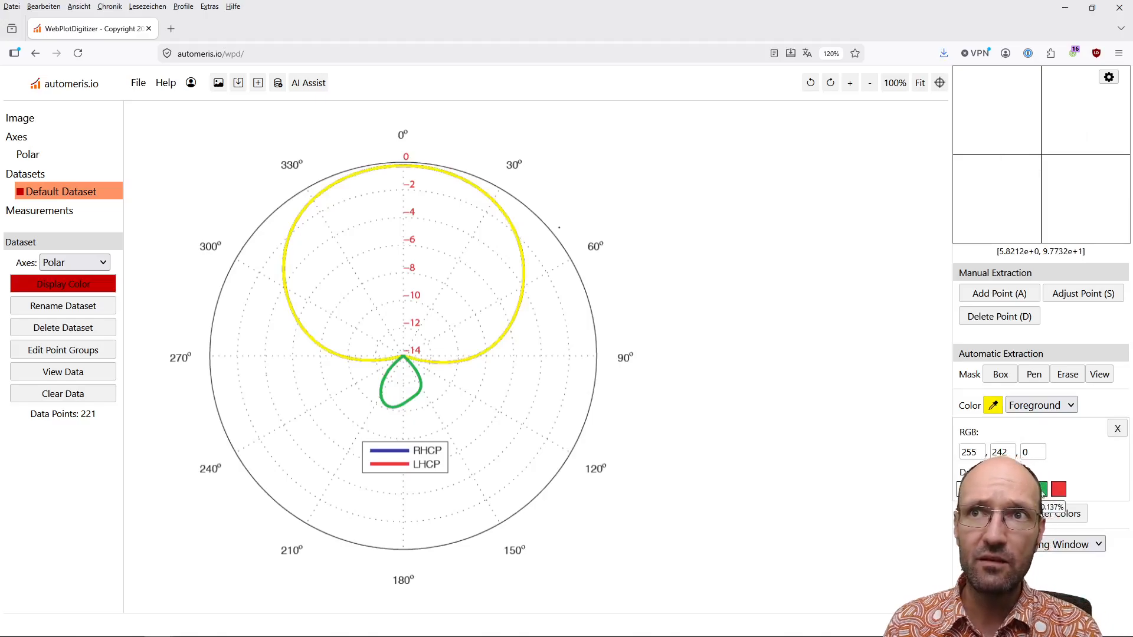
left_click(1040, 490)
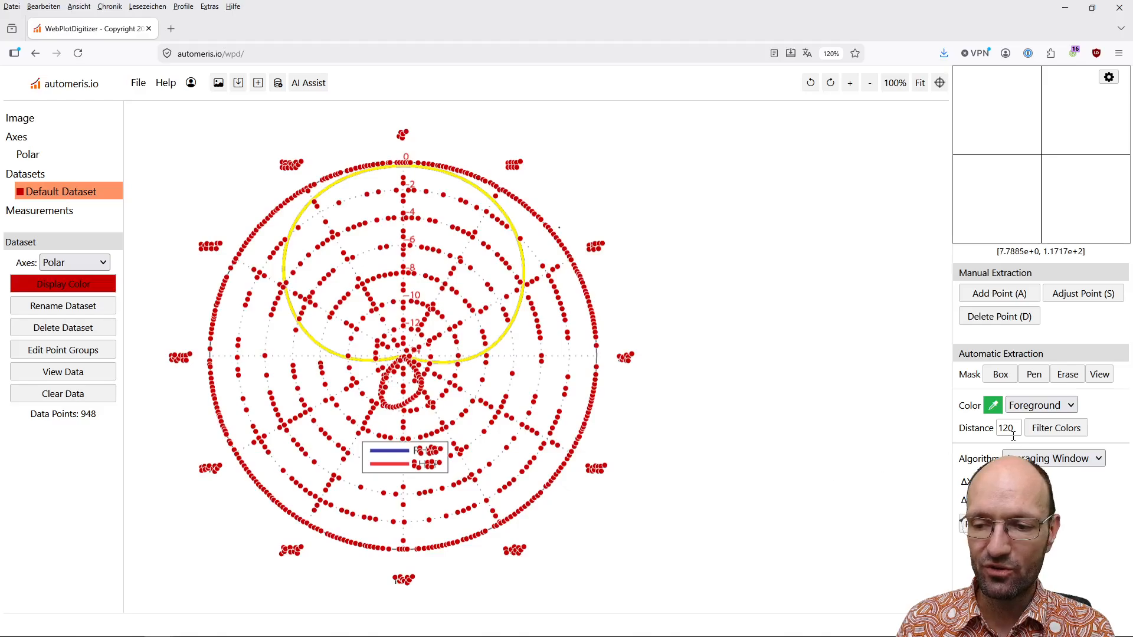
Set the colour distance to 20 and rerun the automatic extraction on the green LHCP curve
left_click_drag(1013, 430, 977, 427)
type("20")
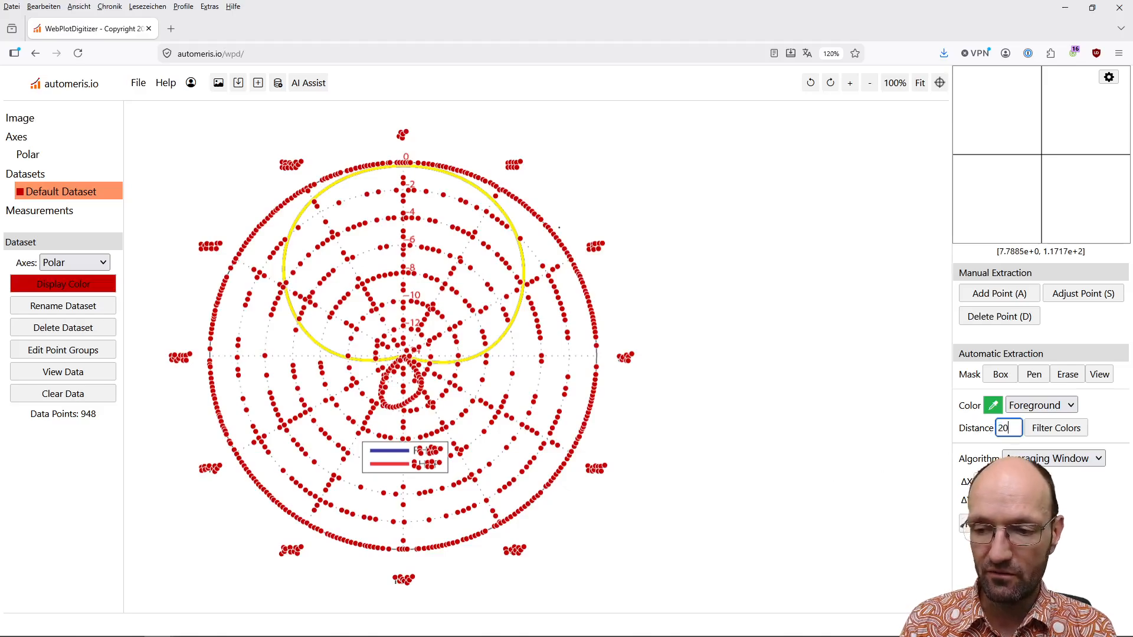
key("Return")
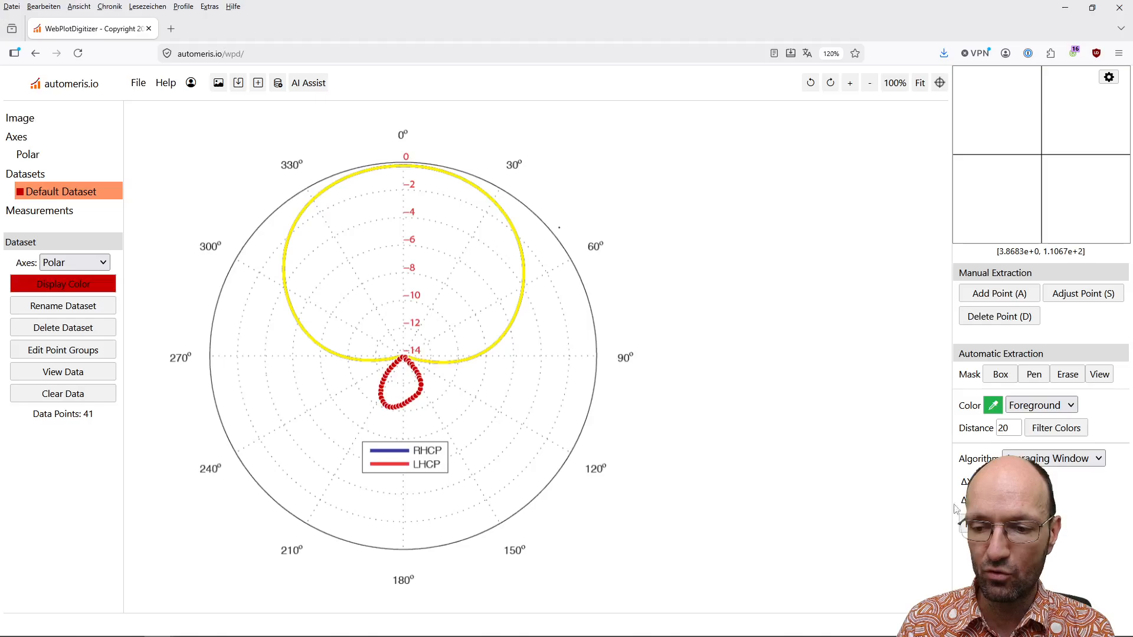
left_click(963, 522)
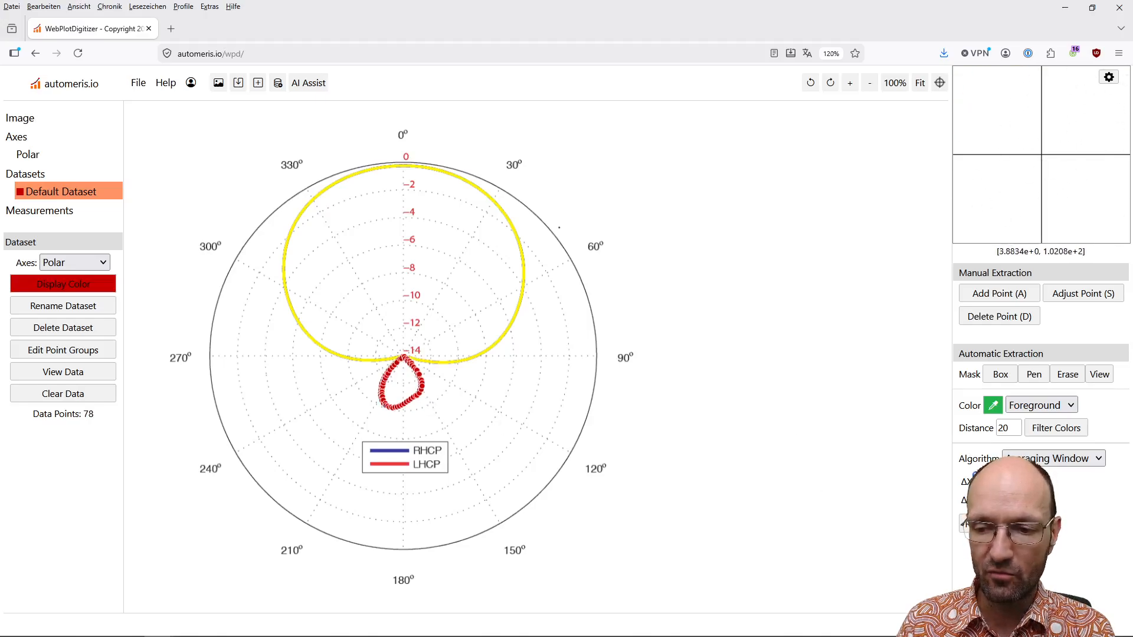
left_click(963, 522)
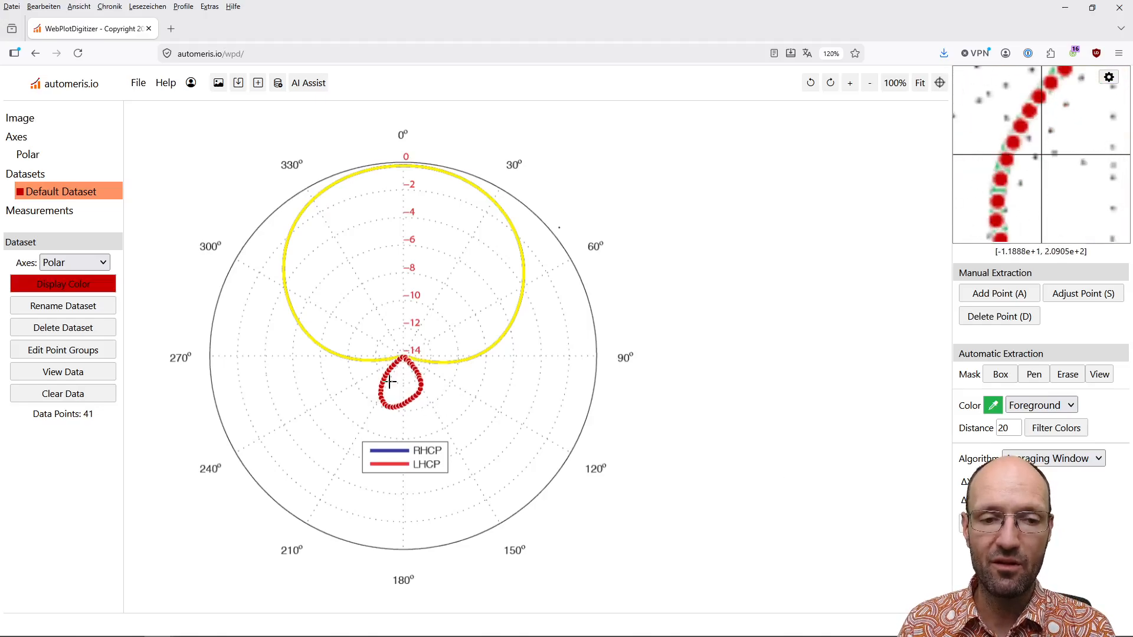
View the extracted LHCP data, sort it by θ in ascending order and check the list from start to end
left_click(71, 374)
left_click(714, 176)
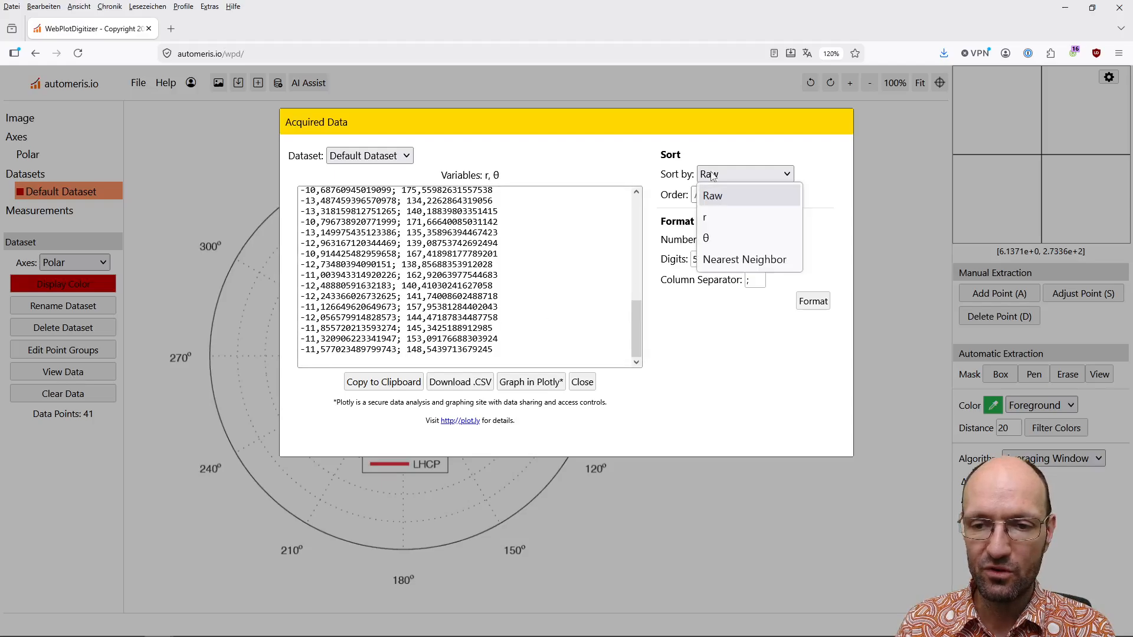
left_click(711, 233)
scroll(466, 274, "up", 6)
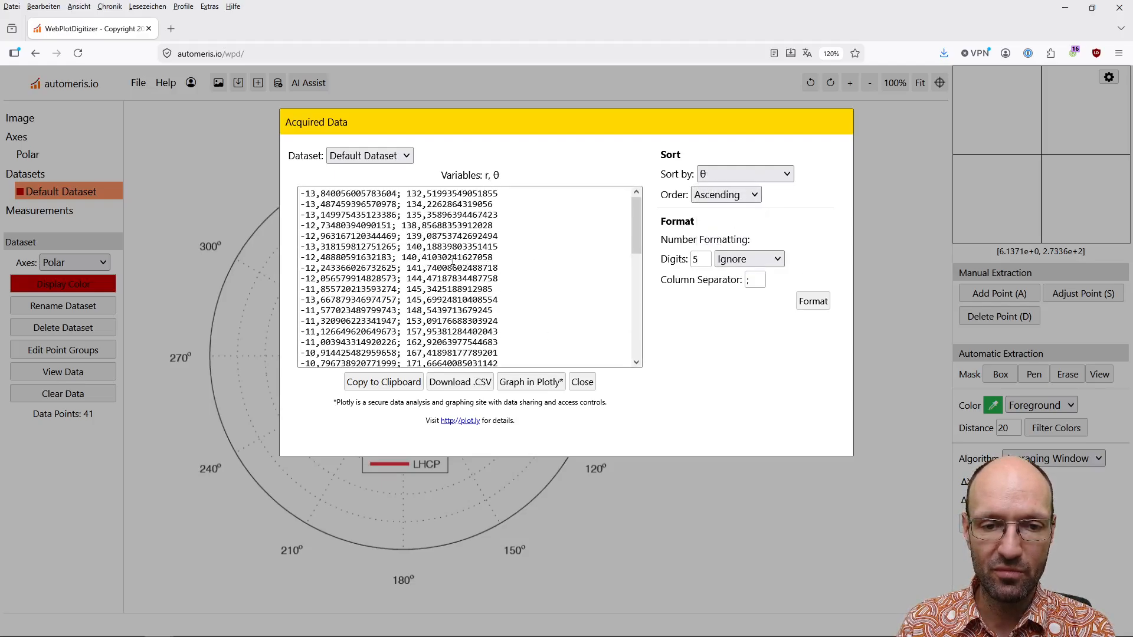
scroll(423, 211, "down", 6)
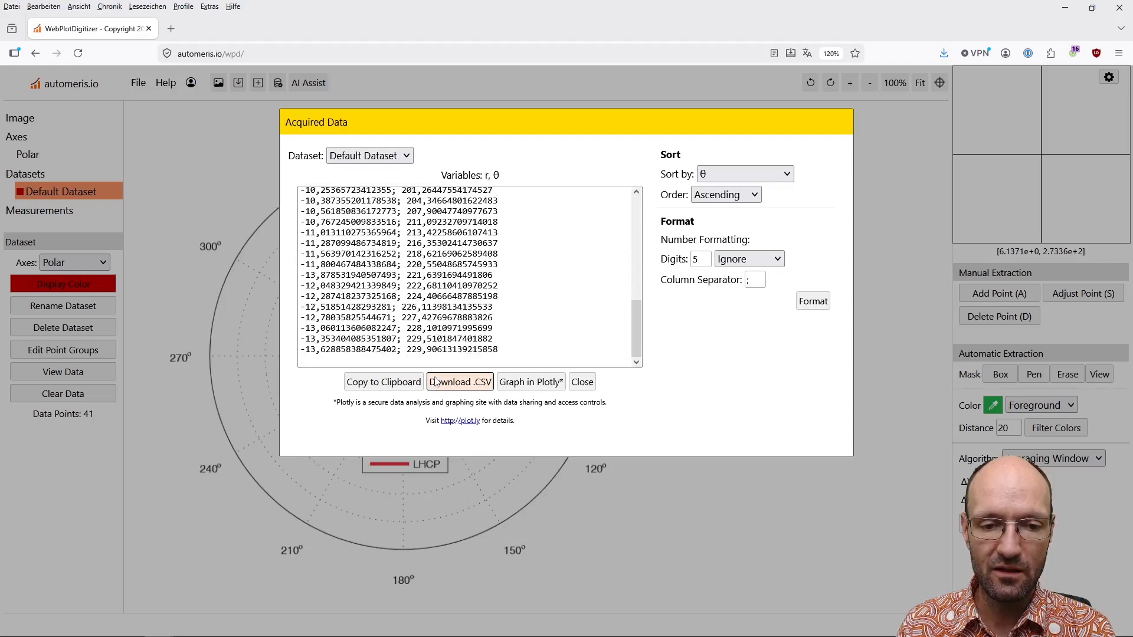
Download the sorted data as a CSV file named LHCP.csv
left_click(457, 385)
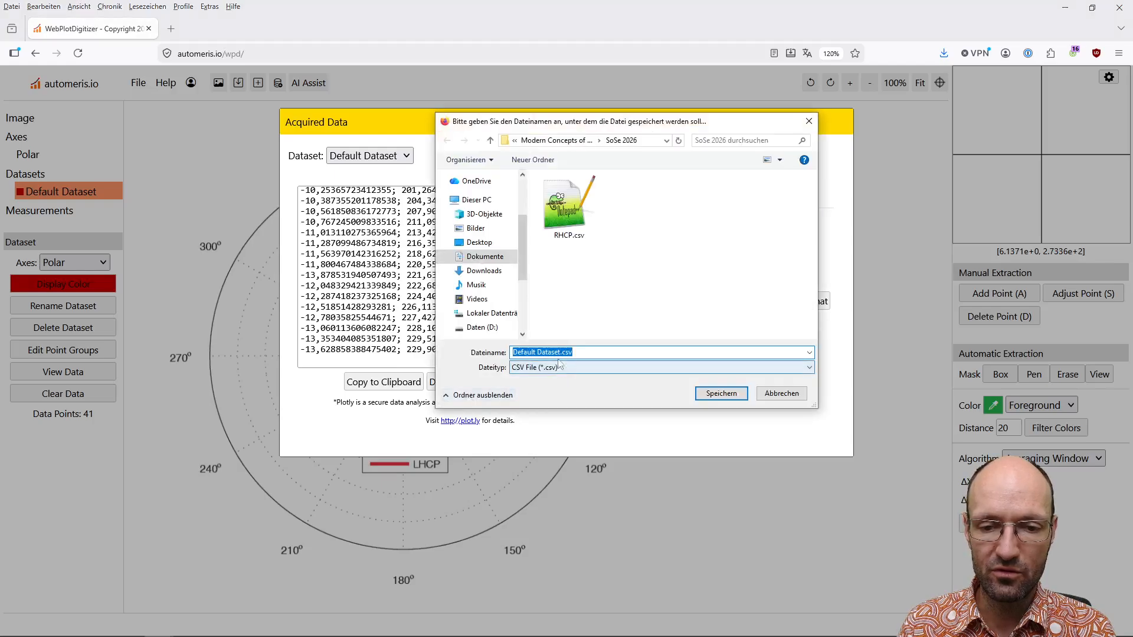
type("L")
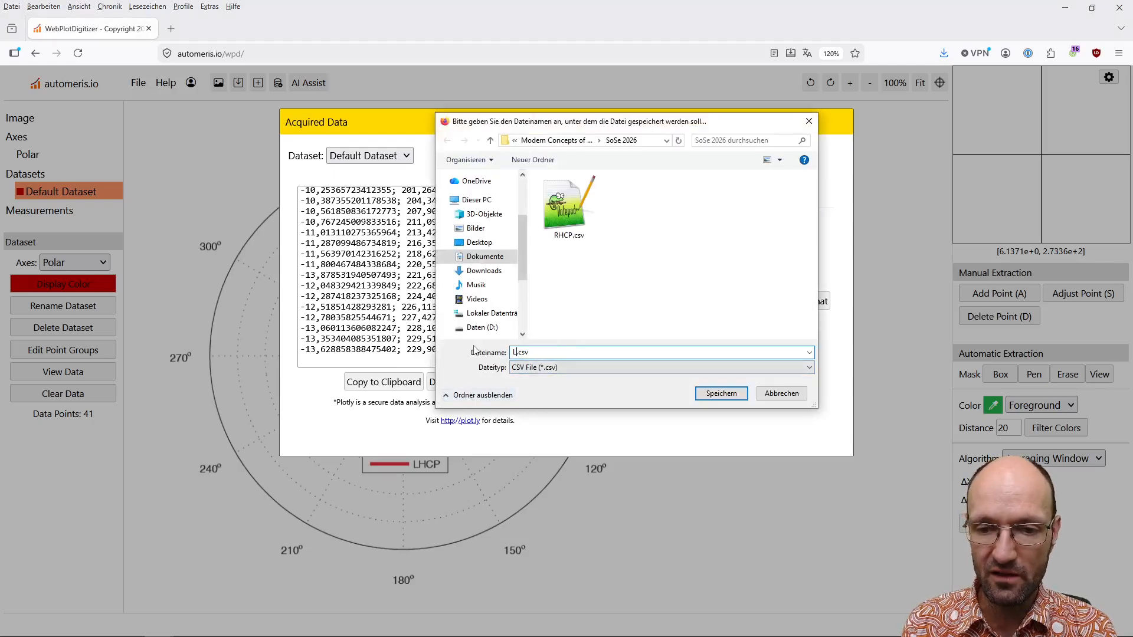
type("HCP")
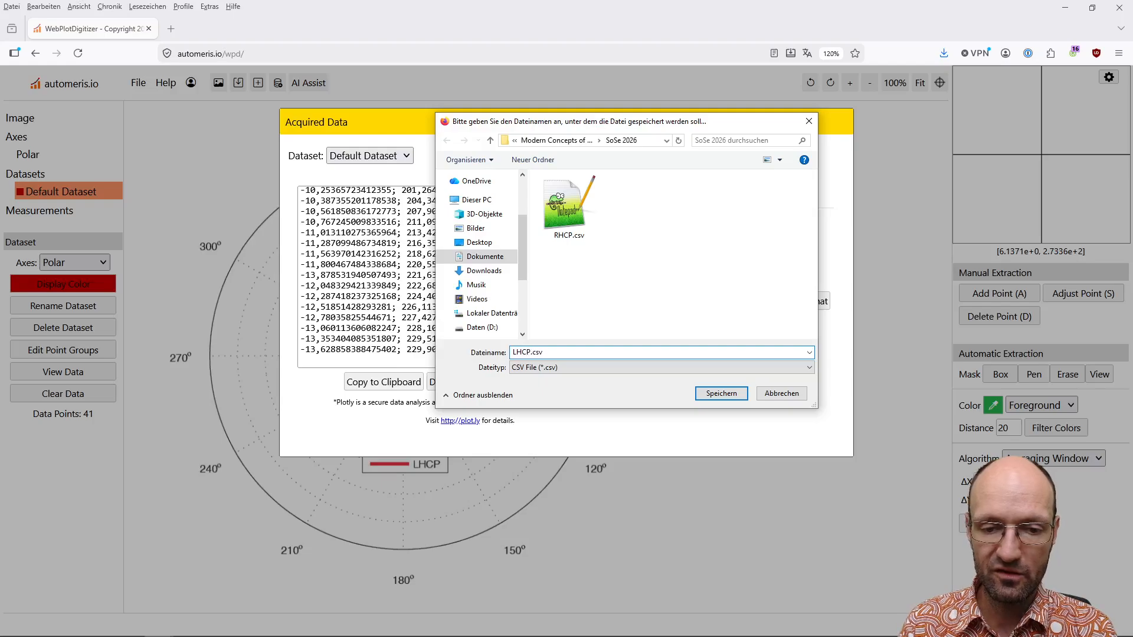
left_click(715, 395)
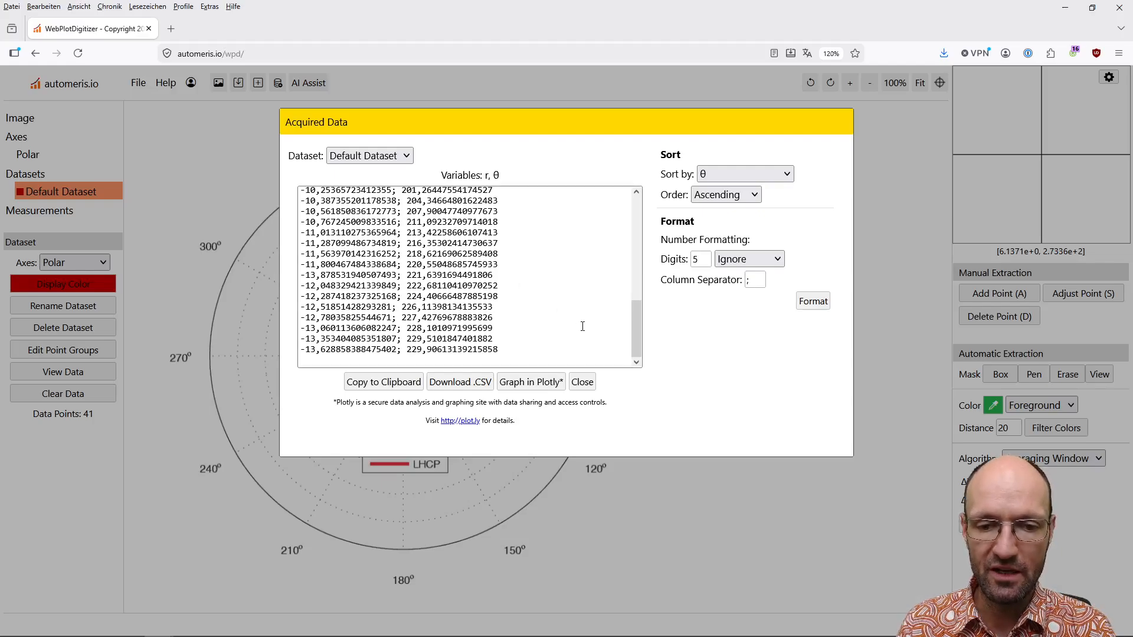
Switch to the SoSe 2026 folder, open LHCP.csv in Notepad++ and inspect the first row's angle, radius and decimal separator
key("alt+Tab")
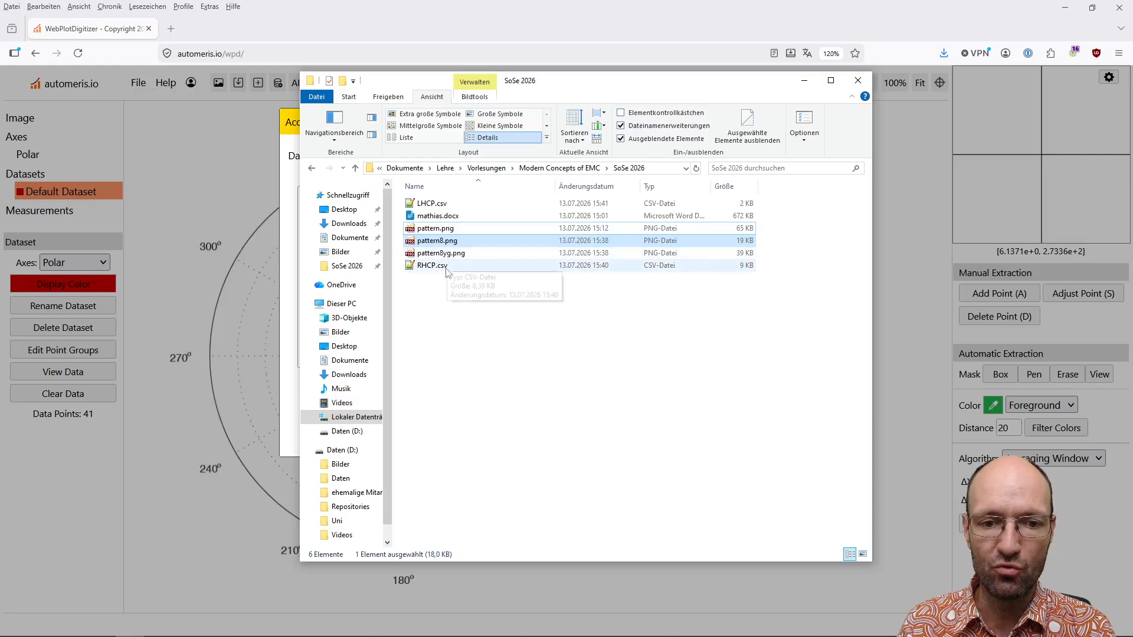
left_click(437, 205)
right_click(437, 205)
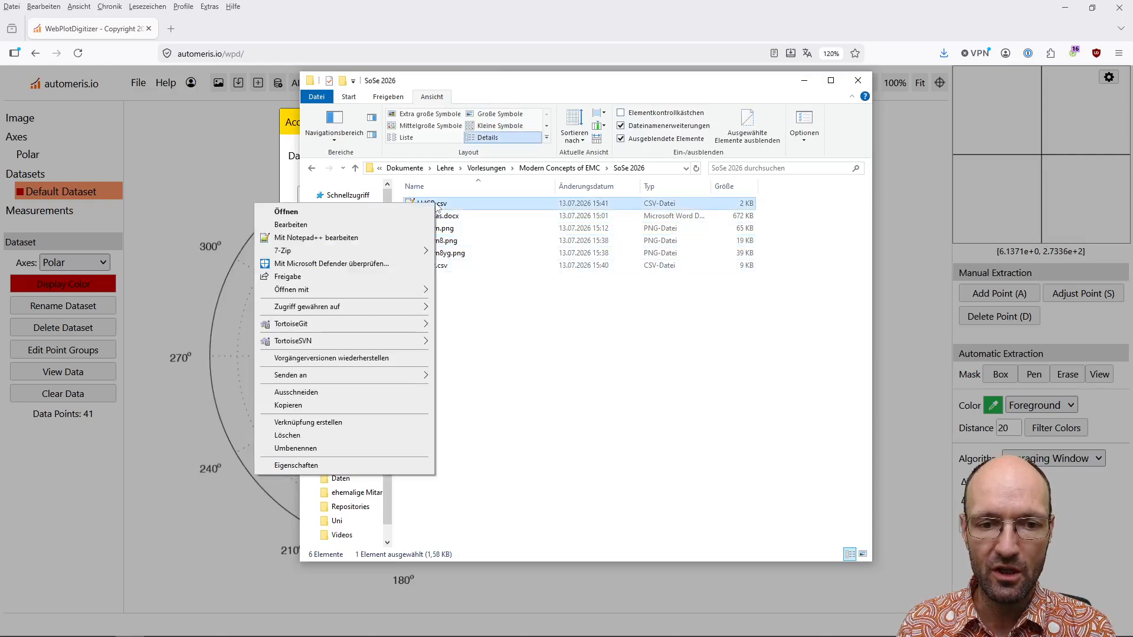
left_click(376, 236)
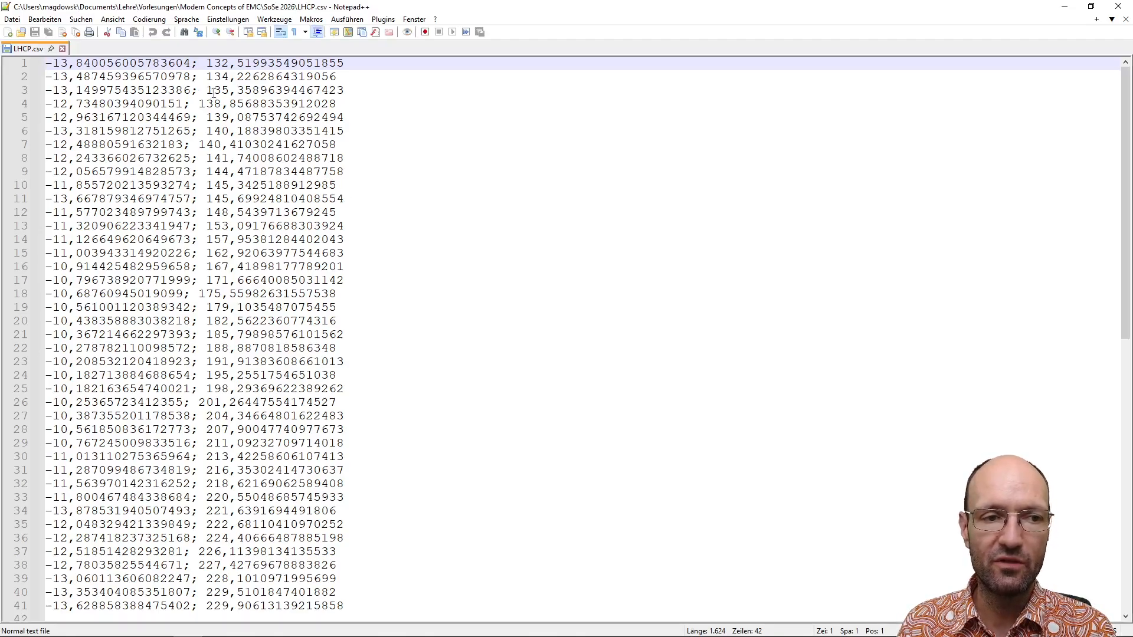
left_click_drag(206, 63, 345, 63)
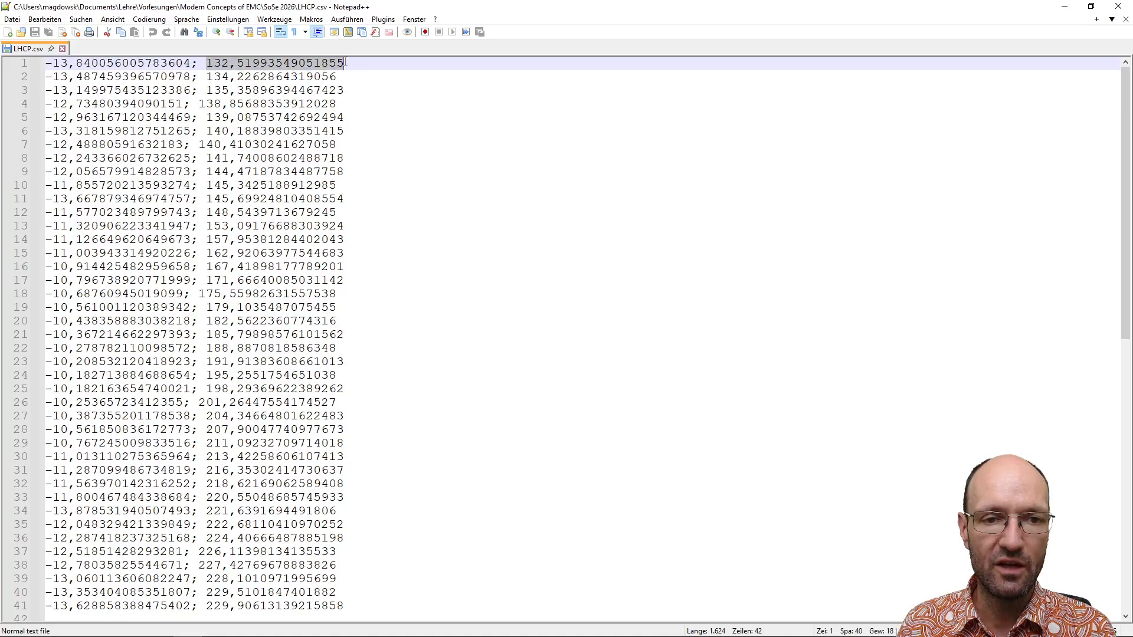
left_click_drag(191, 63, 45, 63)
left_click(105, 62)
double_click(232, 64)
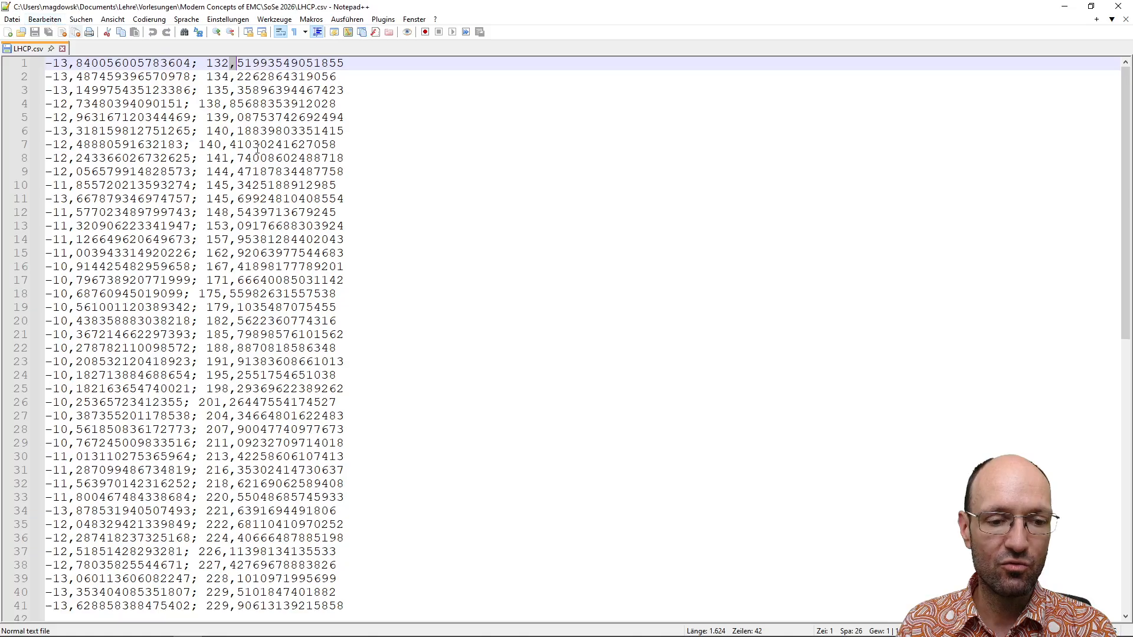
Replace every decimal comma with a period throughout LHCP.csv and check the first row's angle value
left_click(445, 214)
key("ctrl+h")
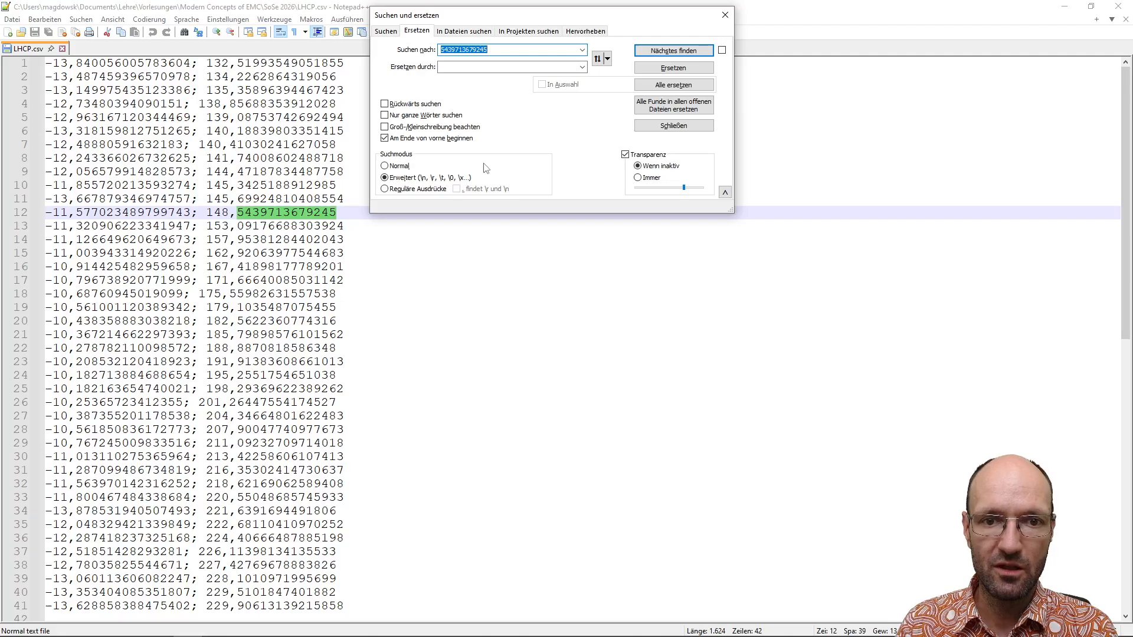
type(",")
key("Tab")
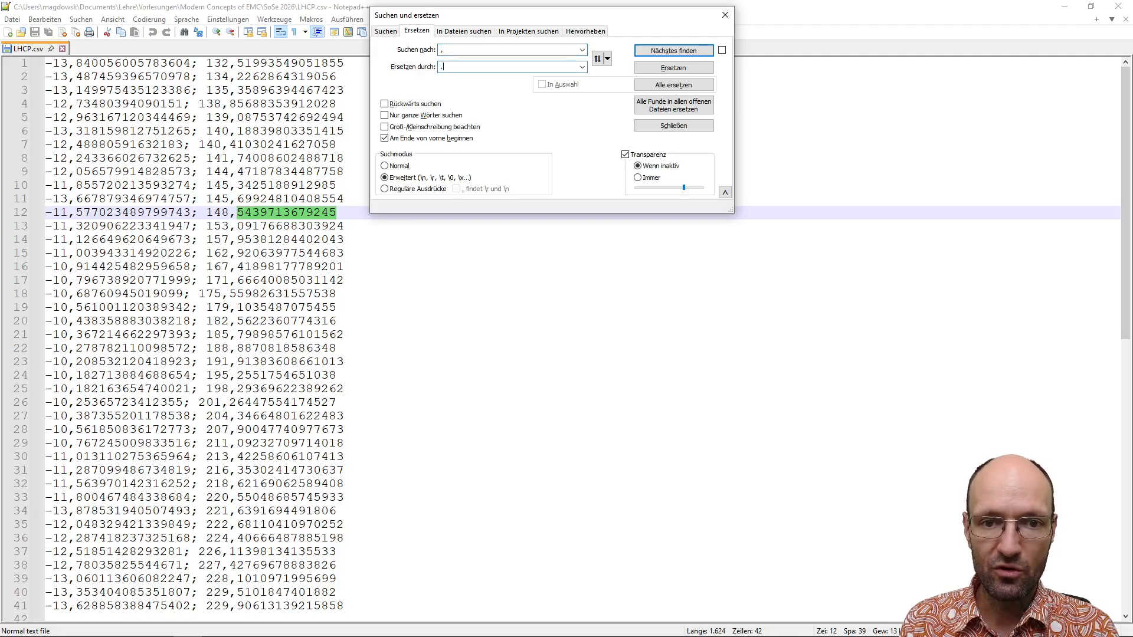
left_click(662, 86)
left_click(675, 127)
left_click(466, 144)
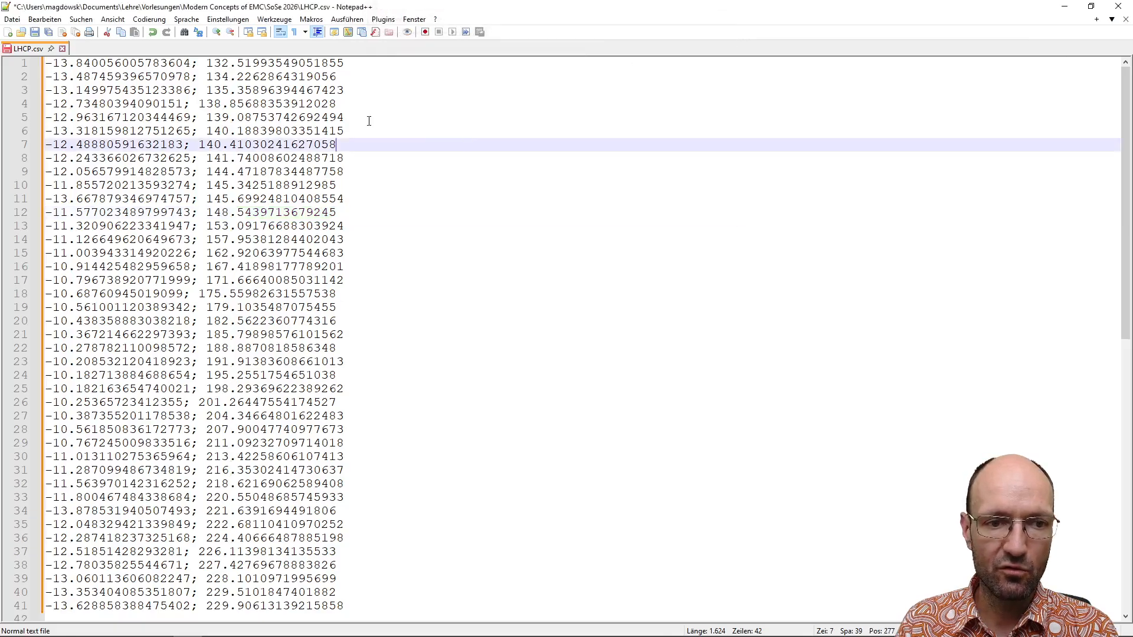
left_click_drag(206, 61, 360, 63)
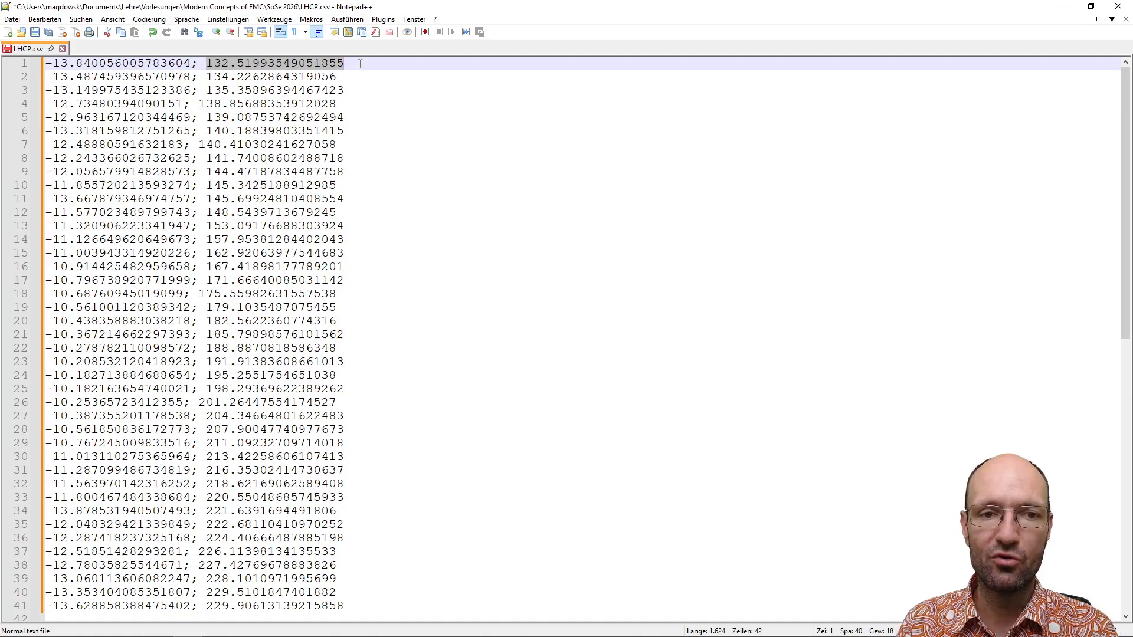
left_click(360, 68)
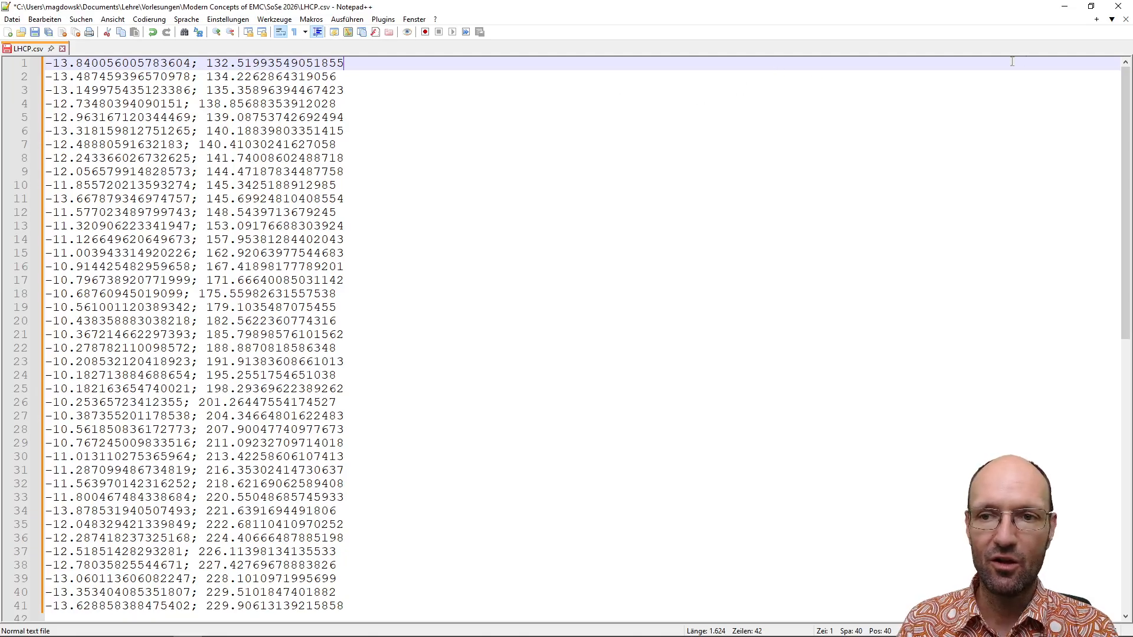
Minimise the text editor and file window to return to WebPlotDigitizer, and close the acquired data
left_click(1062, 9)
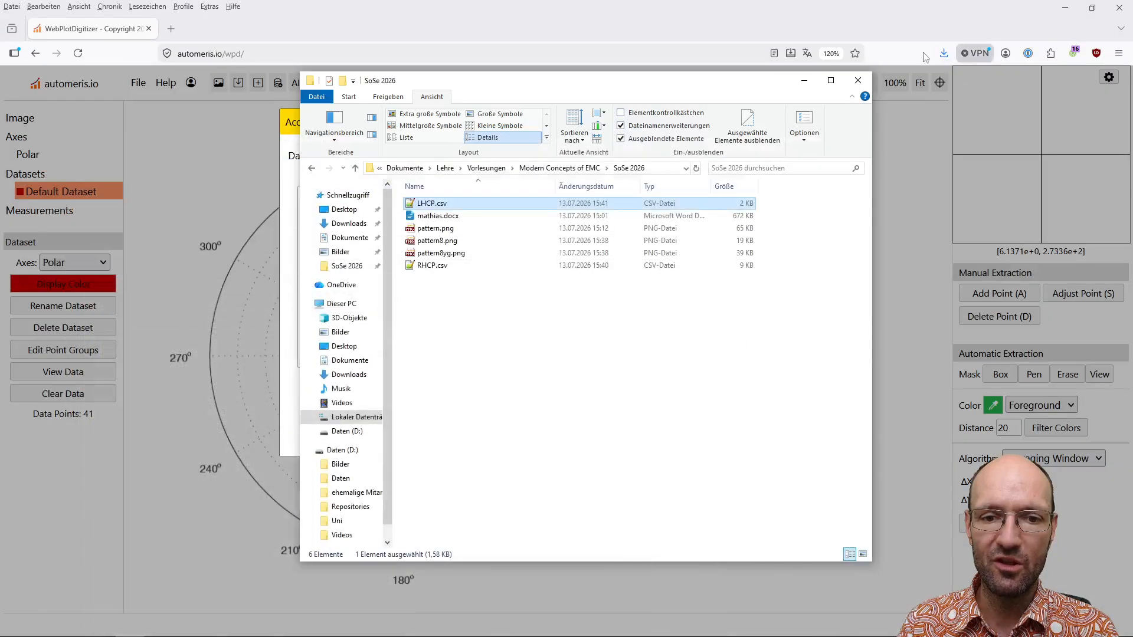
left_click(805, 81)
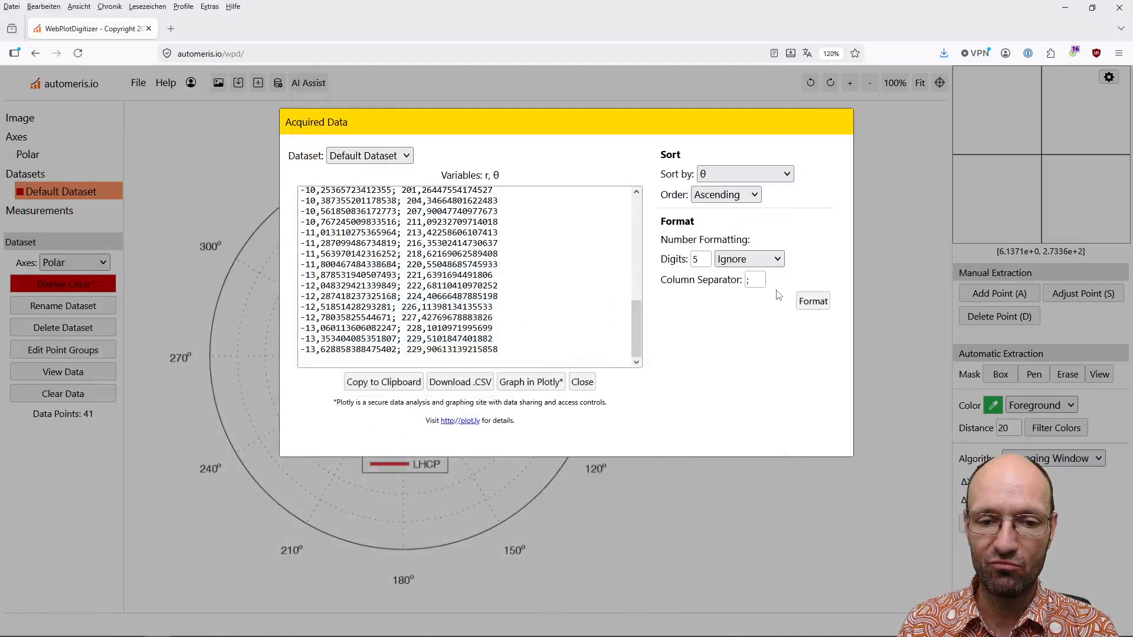
left_click(582, 382)
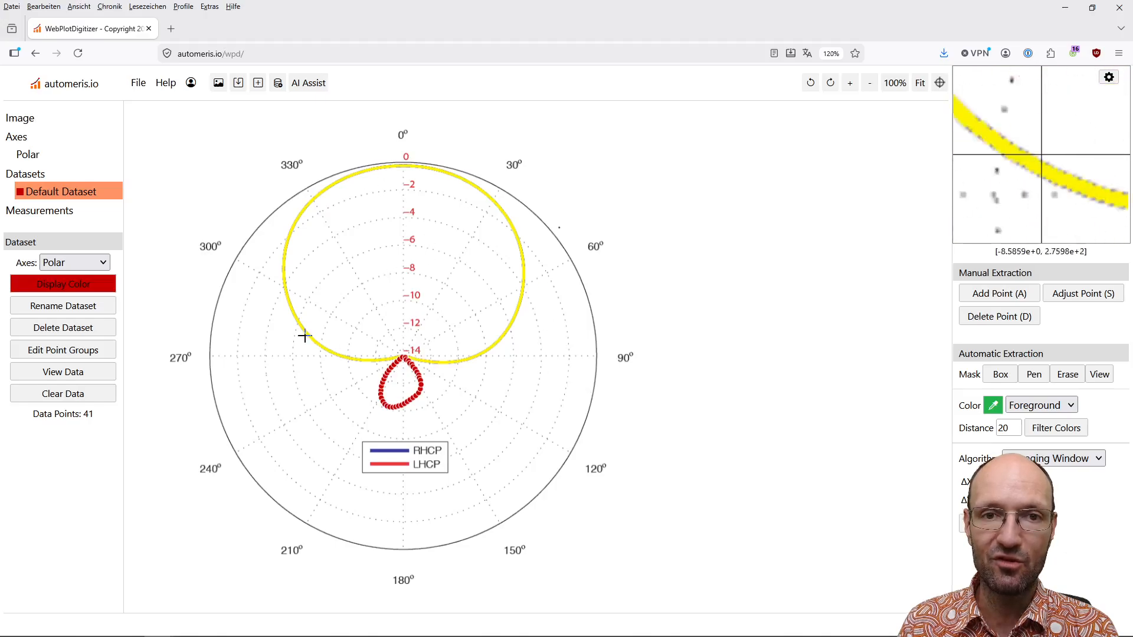